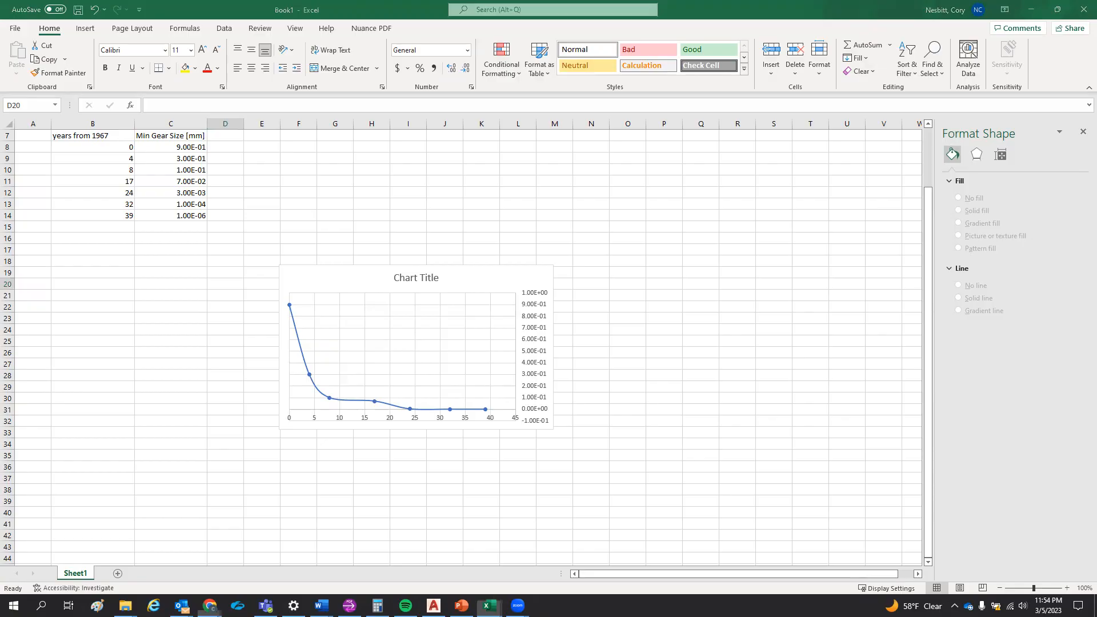
Switch to the e-text in Chrome and read review question 4 about minimum gear sizes, including parts a to c
key(alt+Tab)
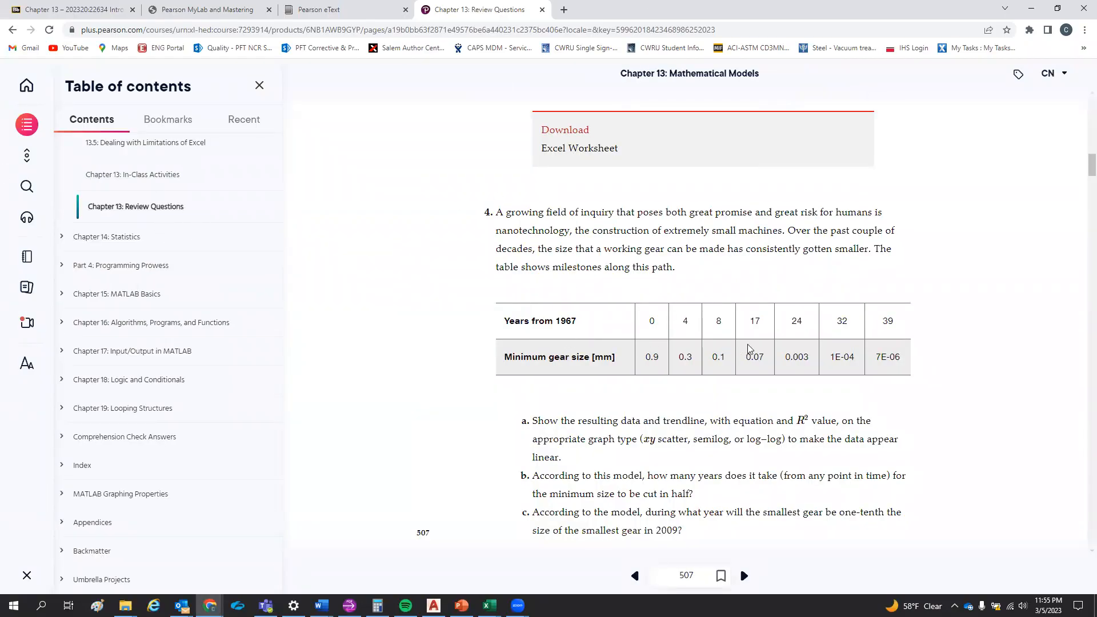
scroll(675, 381, down, 2)
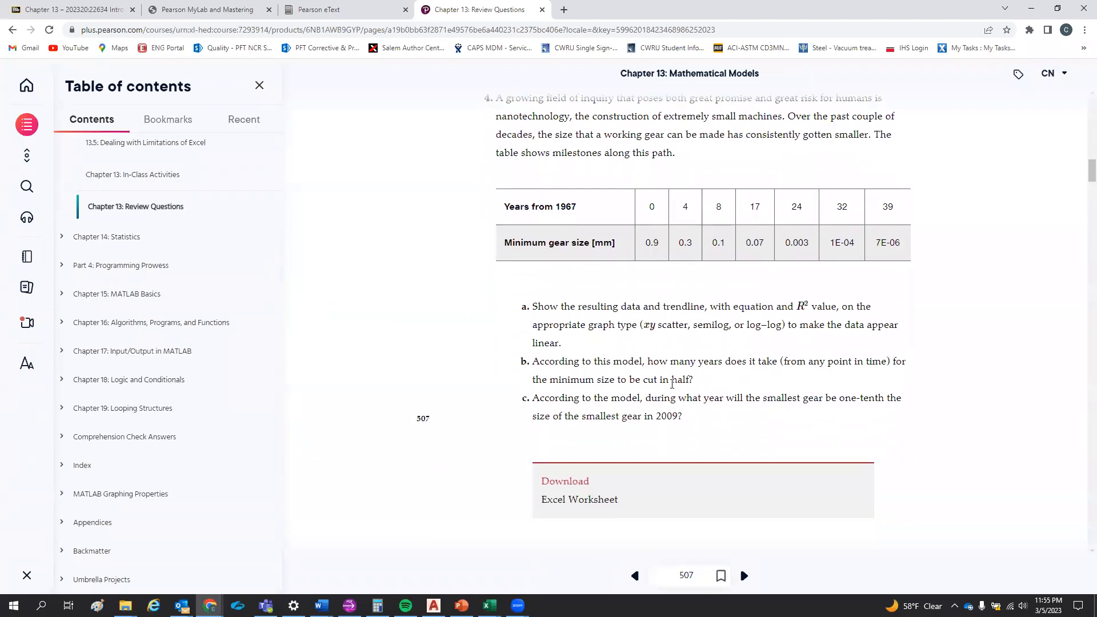
scroll(675, 382, up, 2)
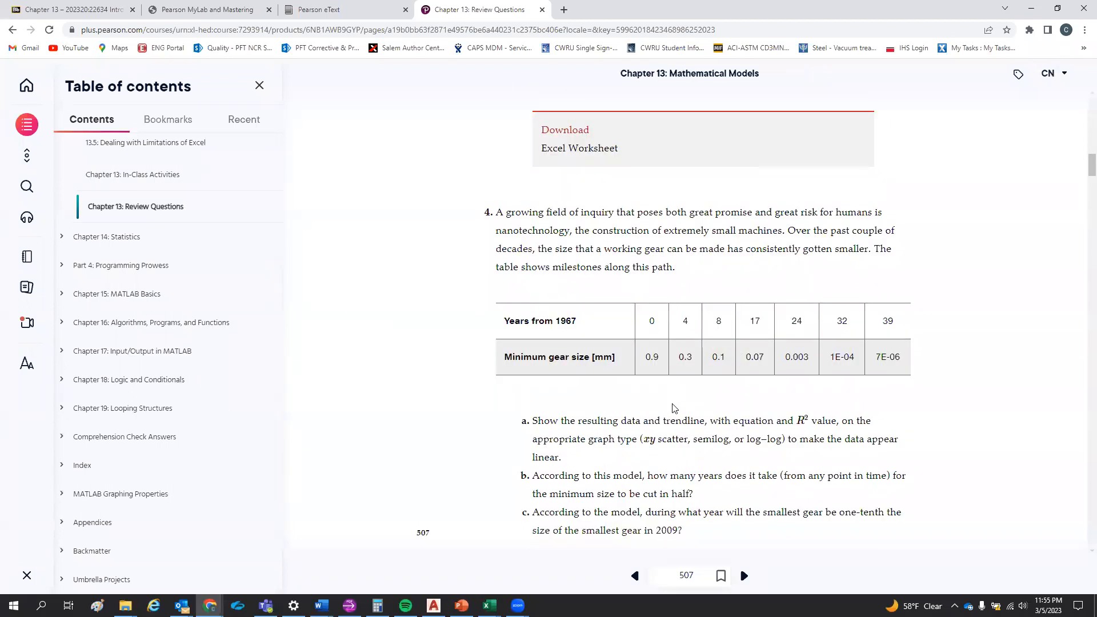
scroll(652, 433, down, 1)
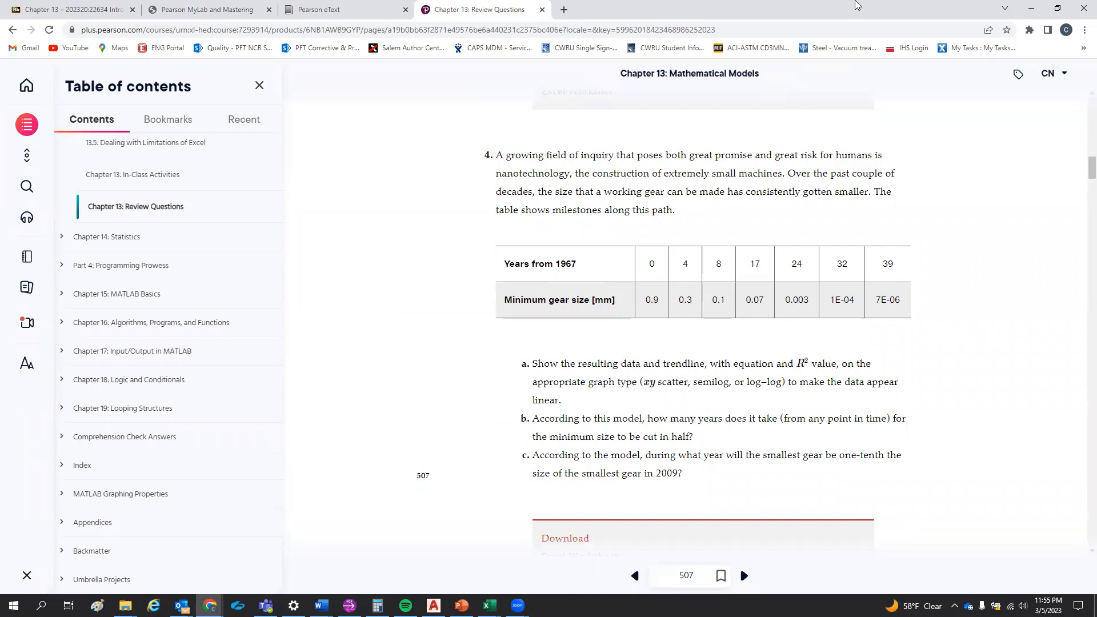
Return to the Excel workbook and delete the existing chart
key(alt+Tab)
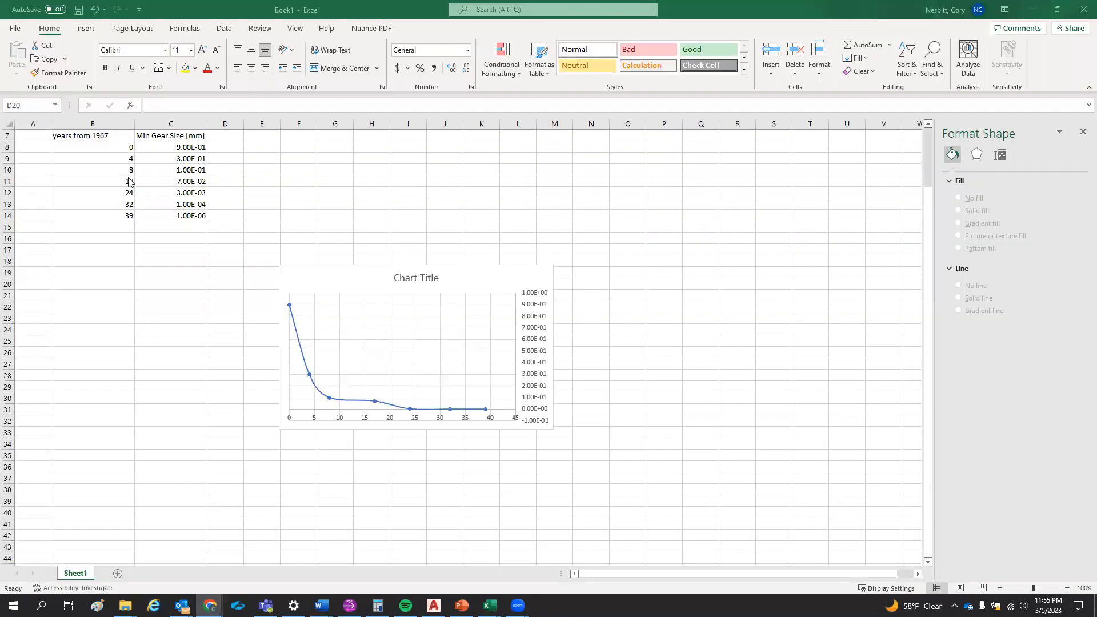
click(387, 295)
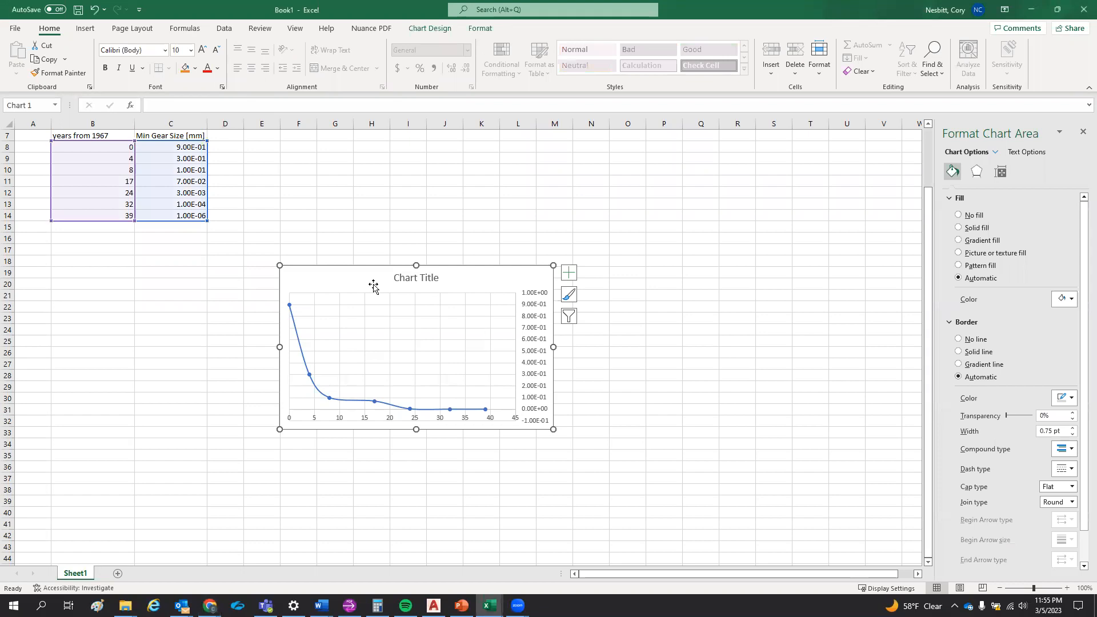
key(Delete)
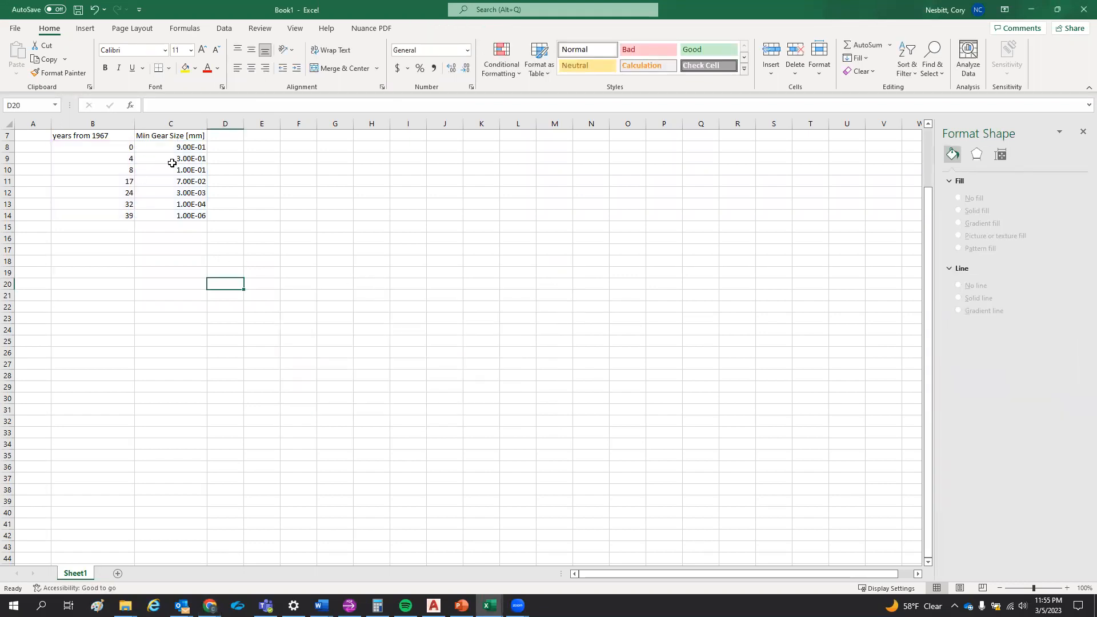
Insert a scatter chart with smooth lines and markers from the years and gear size data in B8:C14
drag(100, 147, 190, 215)
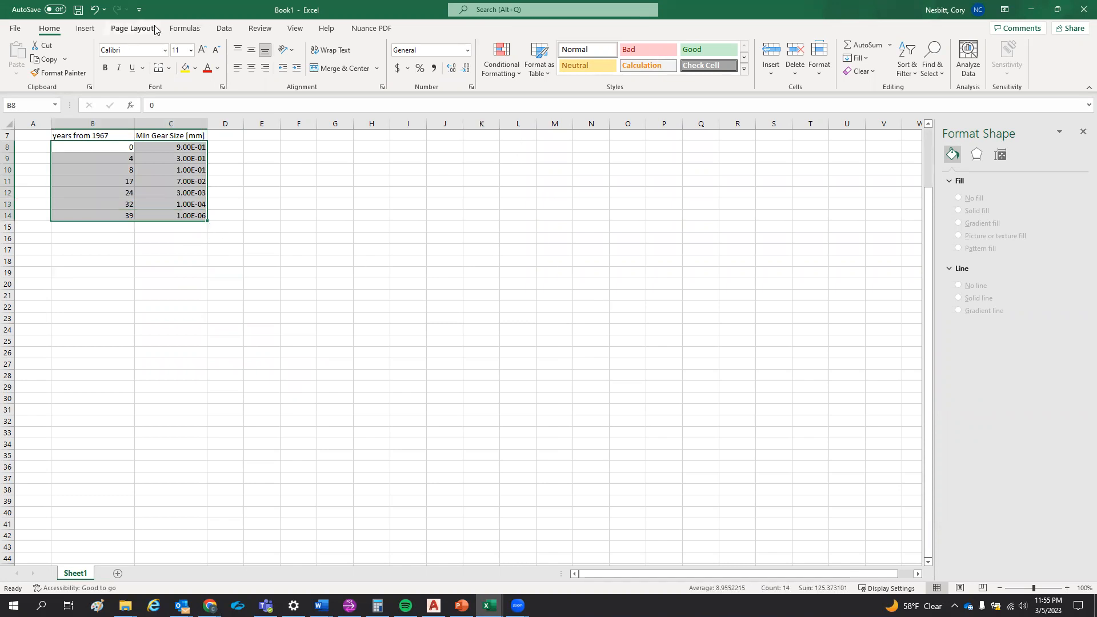
click(86, 28)
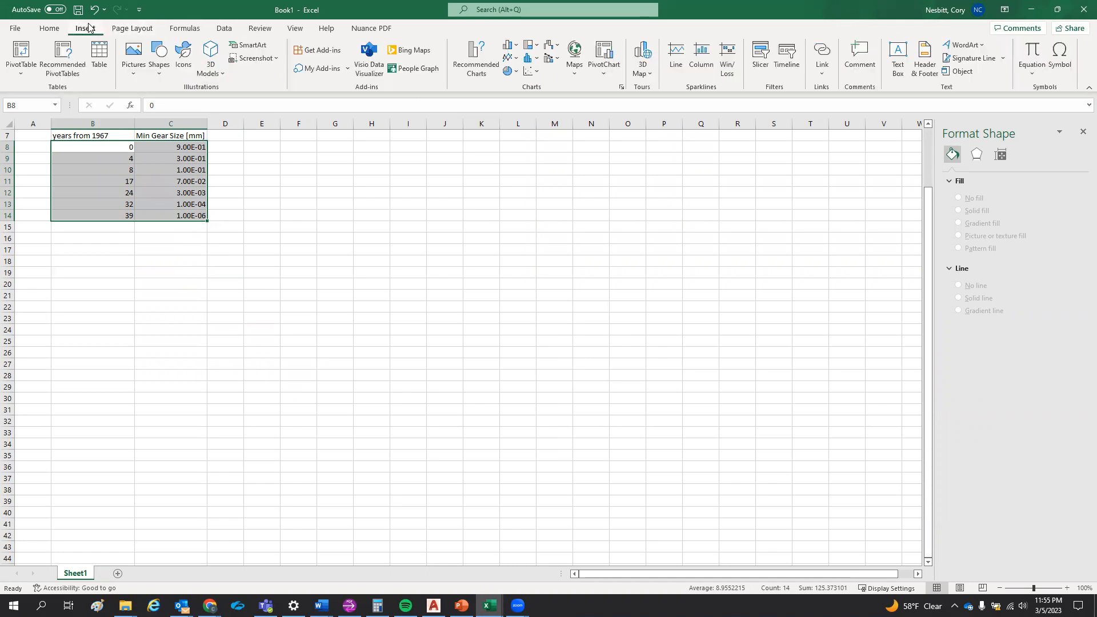
click(514, 58)
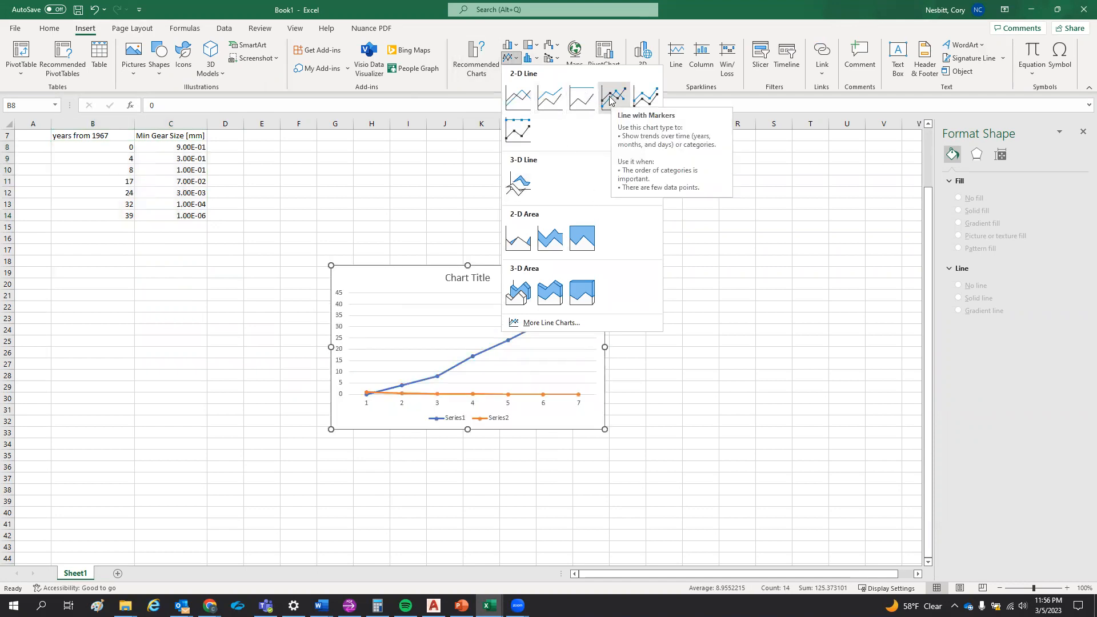
click(440, 40)
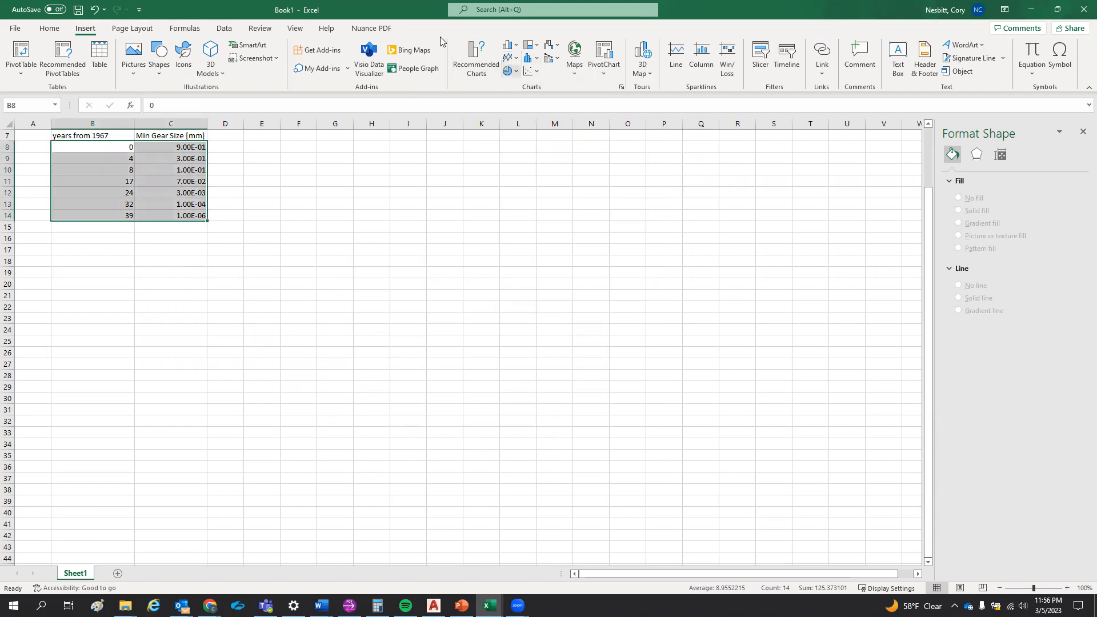
click(531, 71)
click(567, 117)
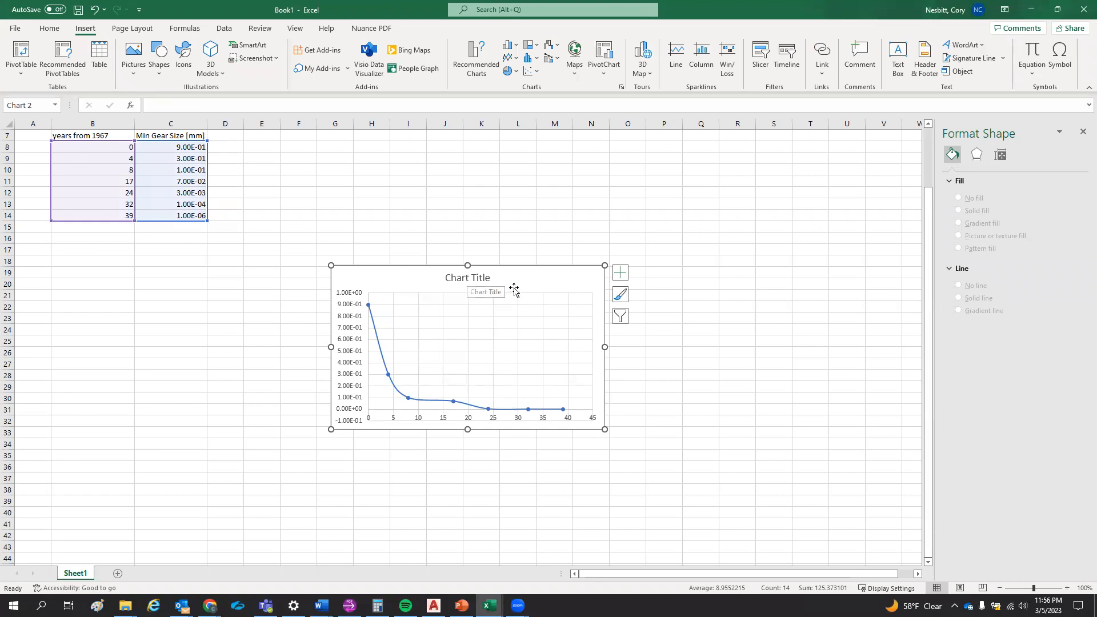
Move the chart slightly and change its title to "Gear Size"
click(468, 279)
click(818, 285)
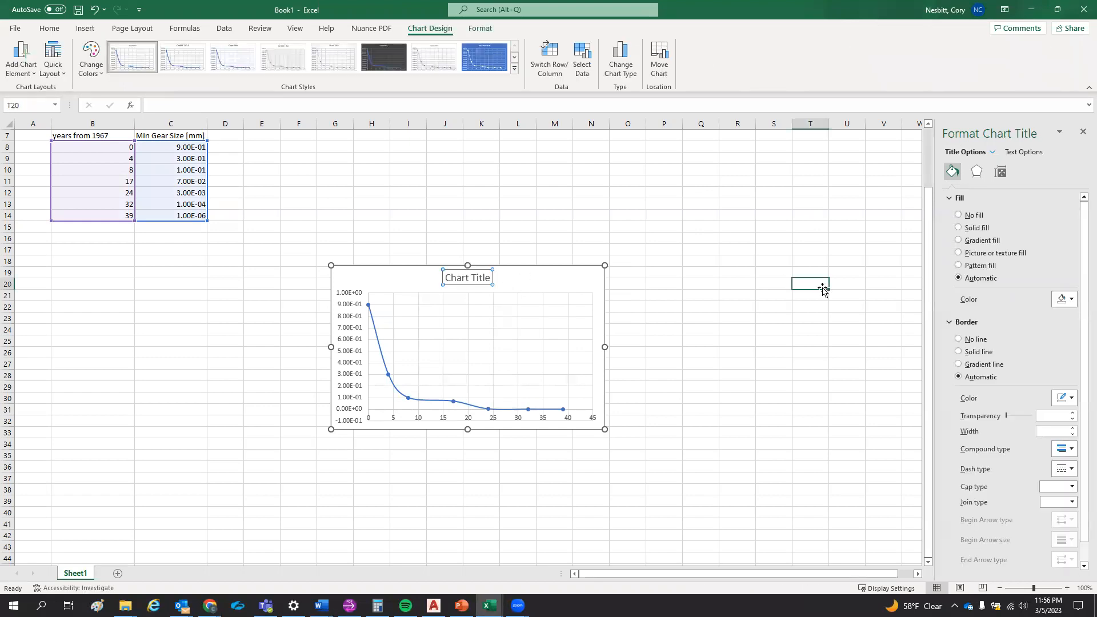
drag(374, 277, 370, 278)
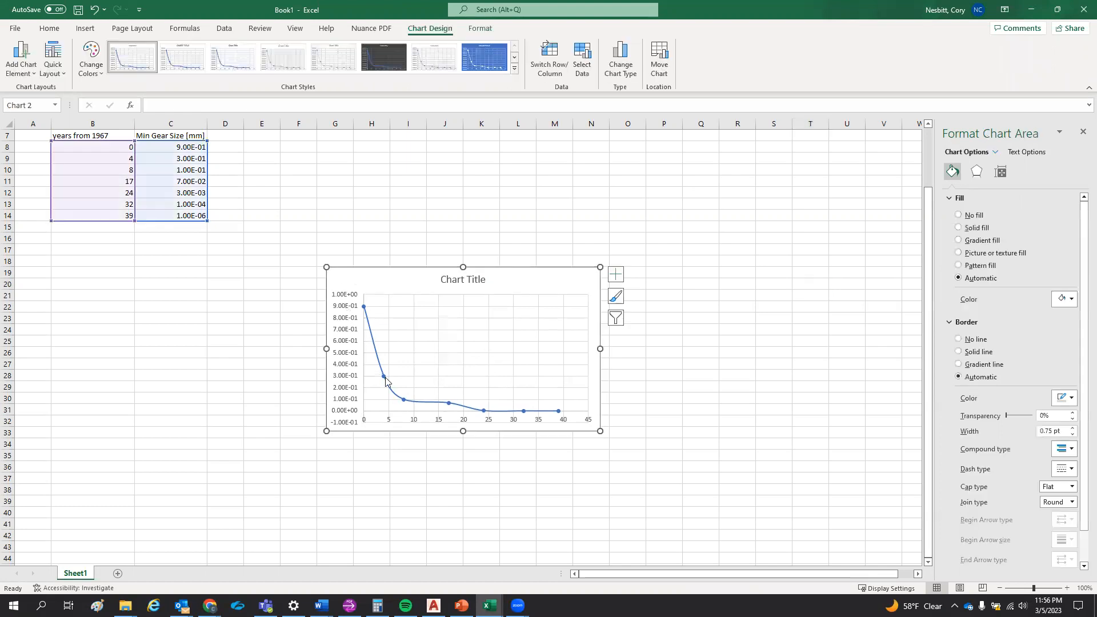
click(474, 280)
triple_click(475, 280)
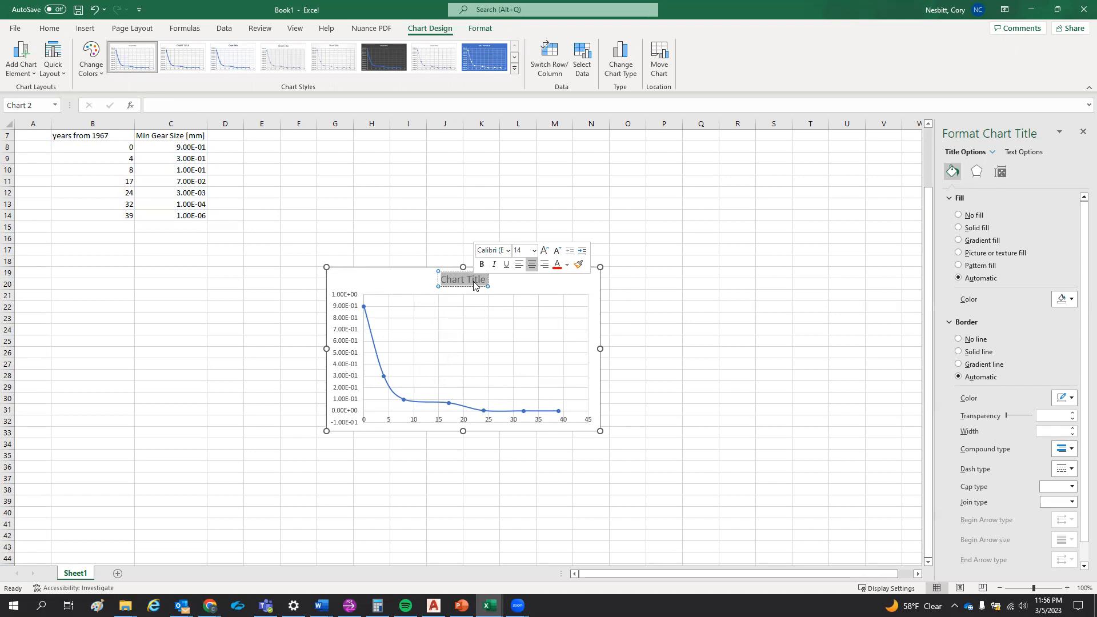
text(Gear)
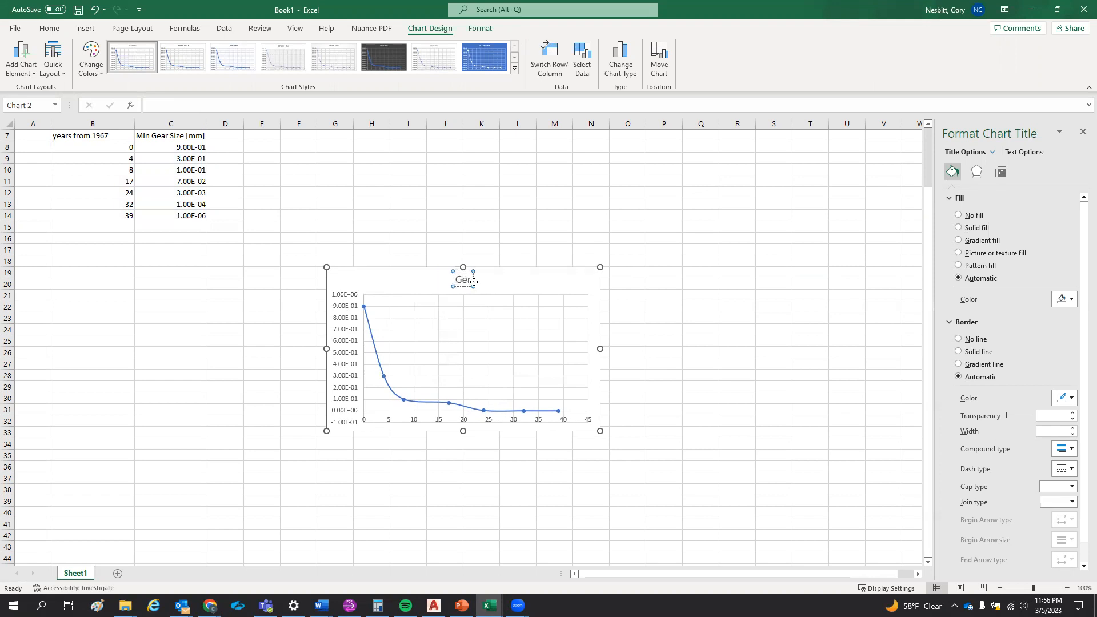
text( Size)
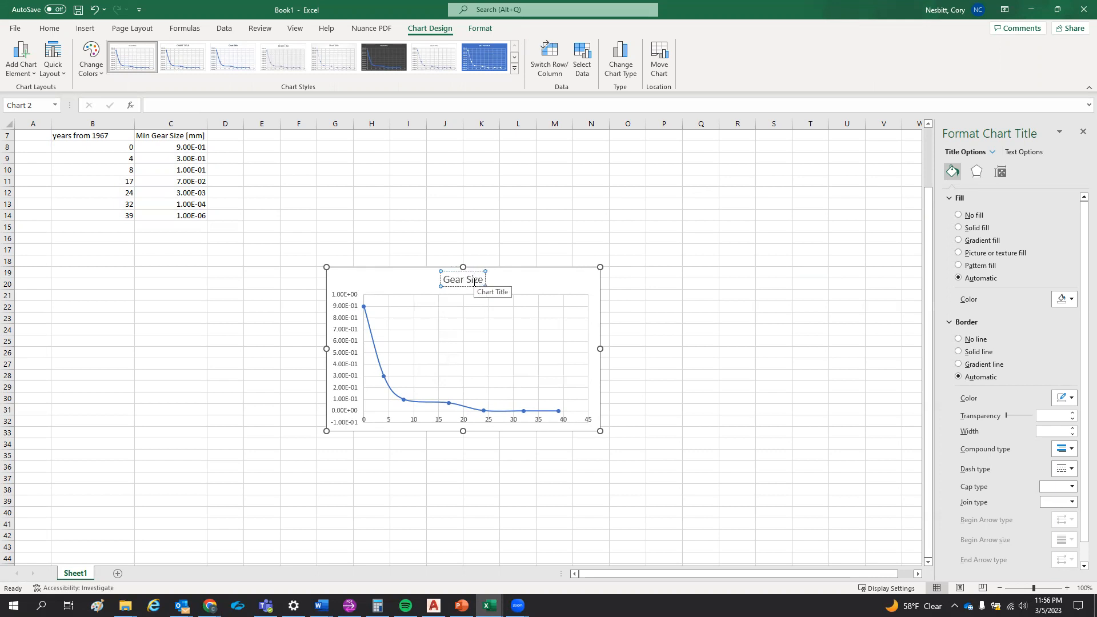
click(350, 352)
right_click(353, 347)
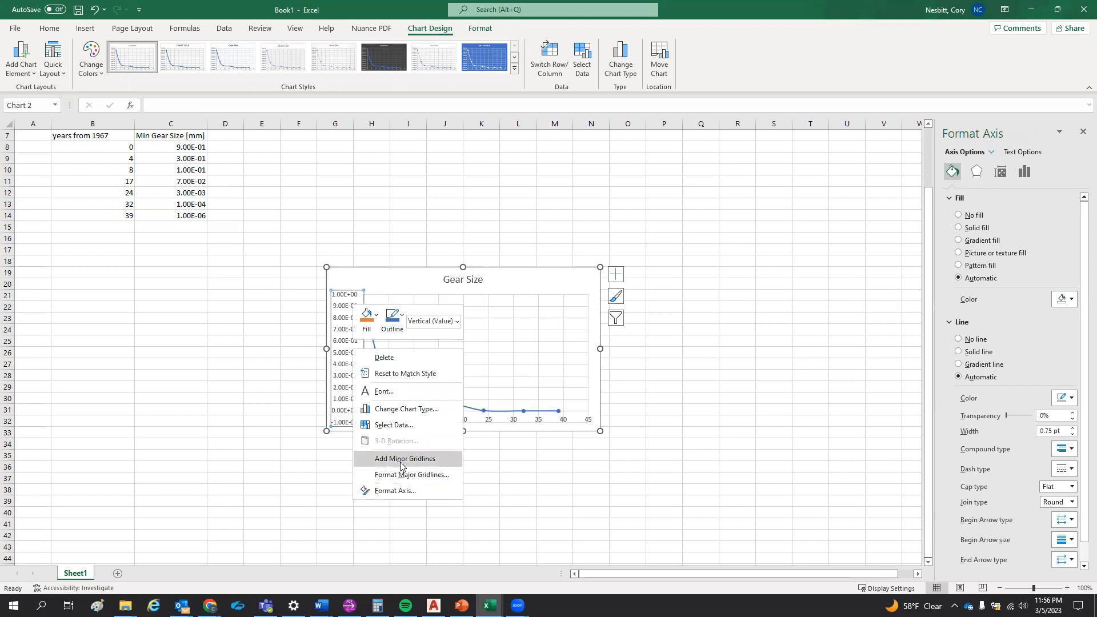
click(395, 491)
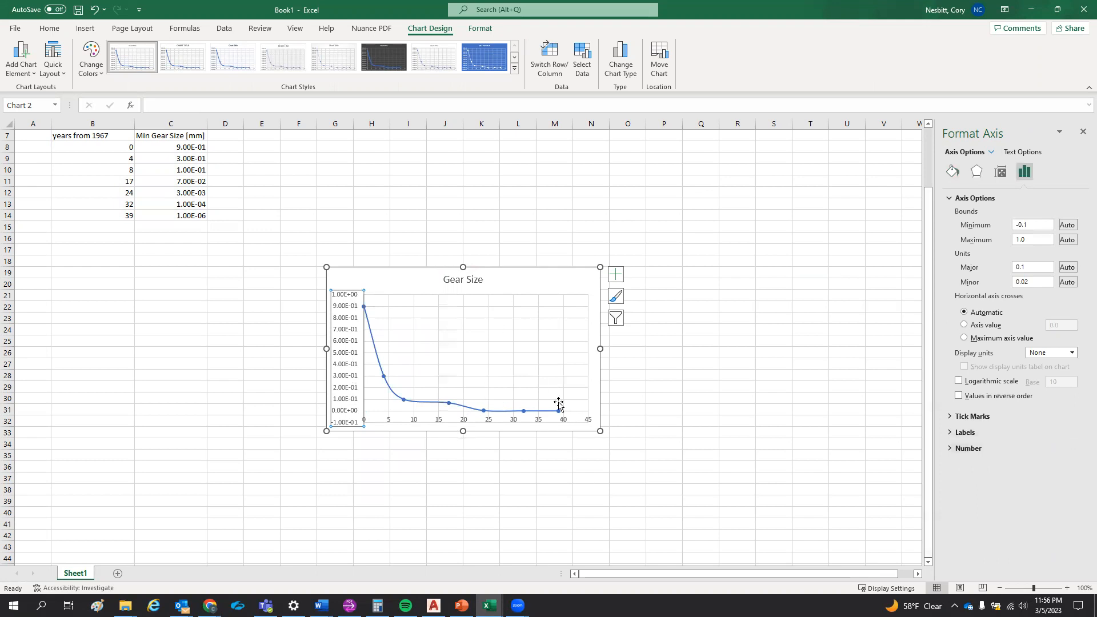
click(379, 366)
right_click(352, 349)
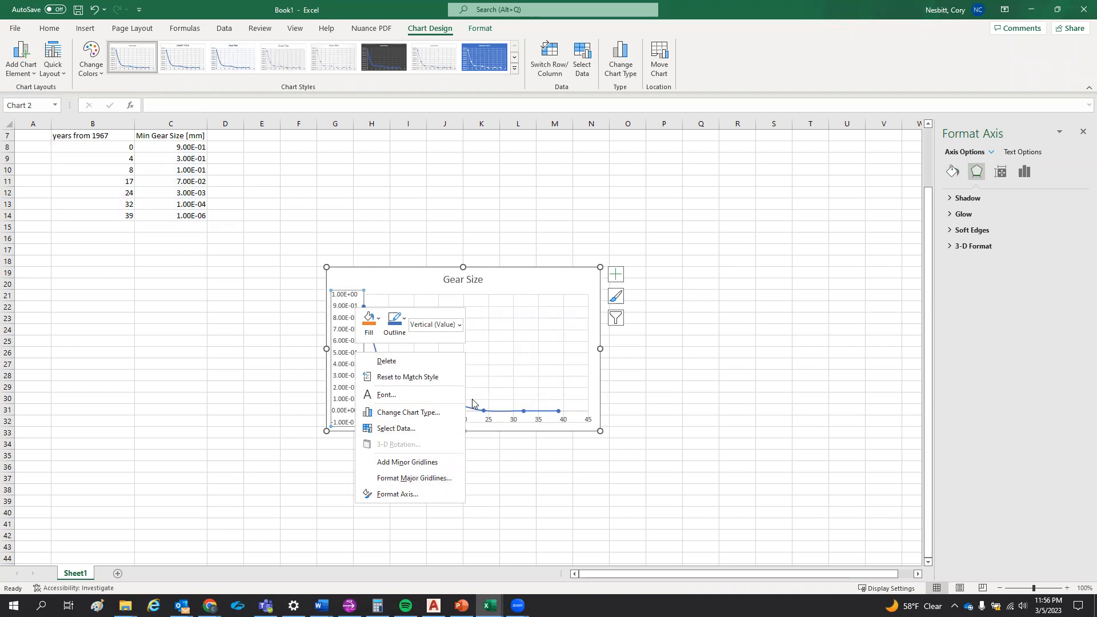
click(482, 357)
click(482, 357)
right_click(482, 358)
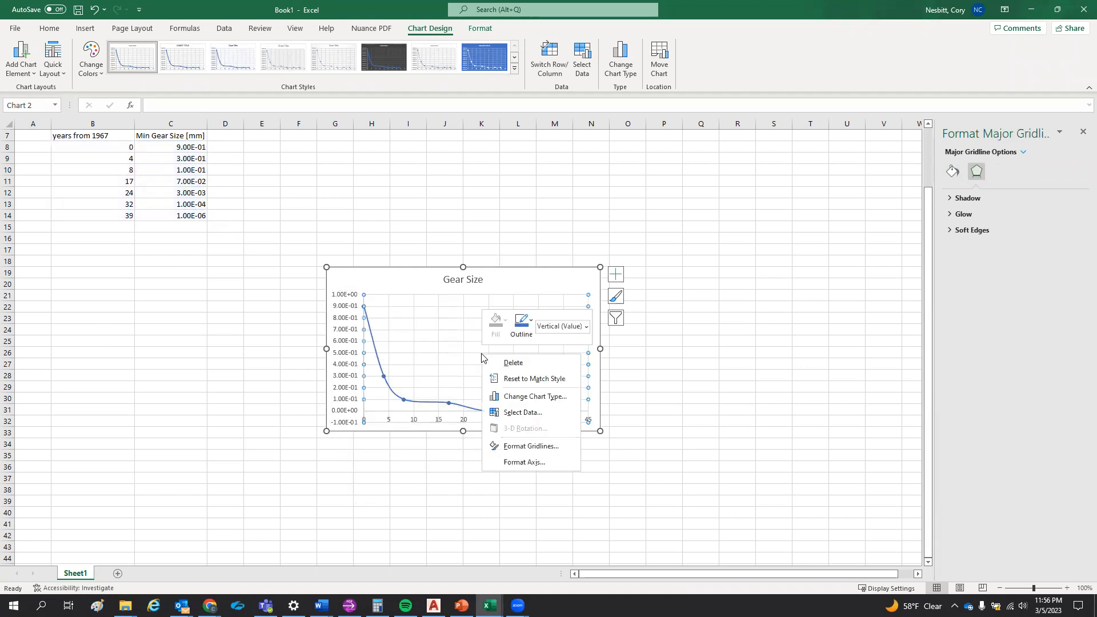
click(557, 398)
click(702, 456)
Apply a quick layout with axis titles and a legend, and title the vertical axis "Gear size [mm]"
click(383, 281)
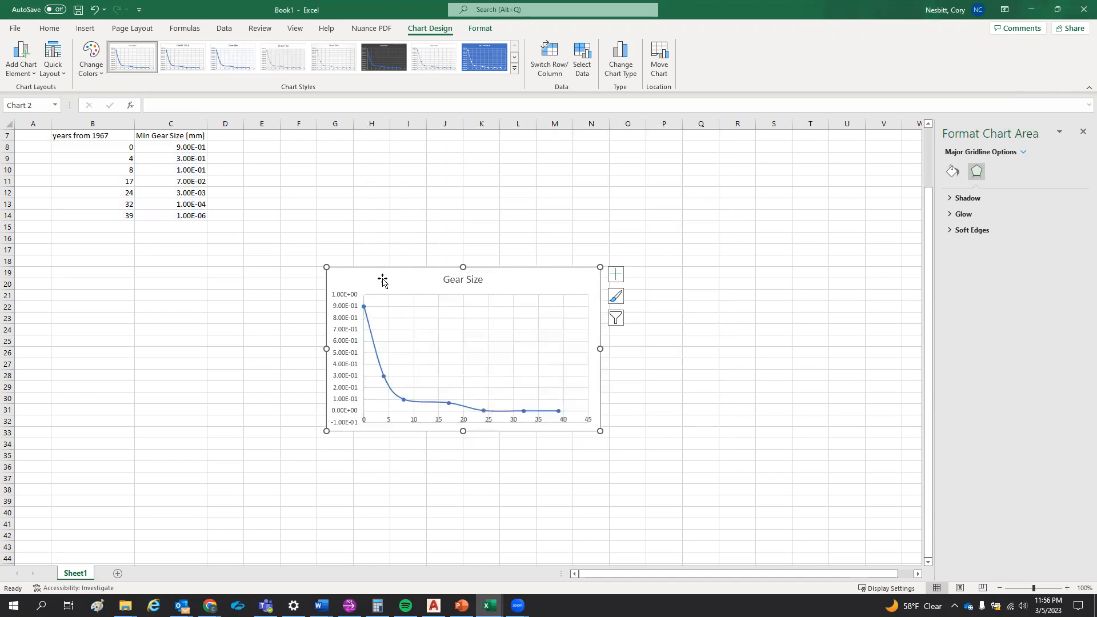
click(58, 70)
click(53, 102)
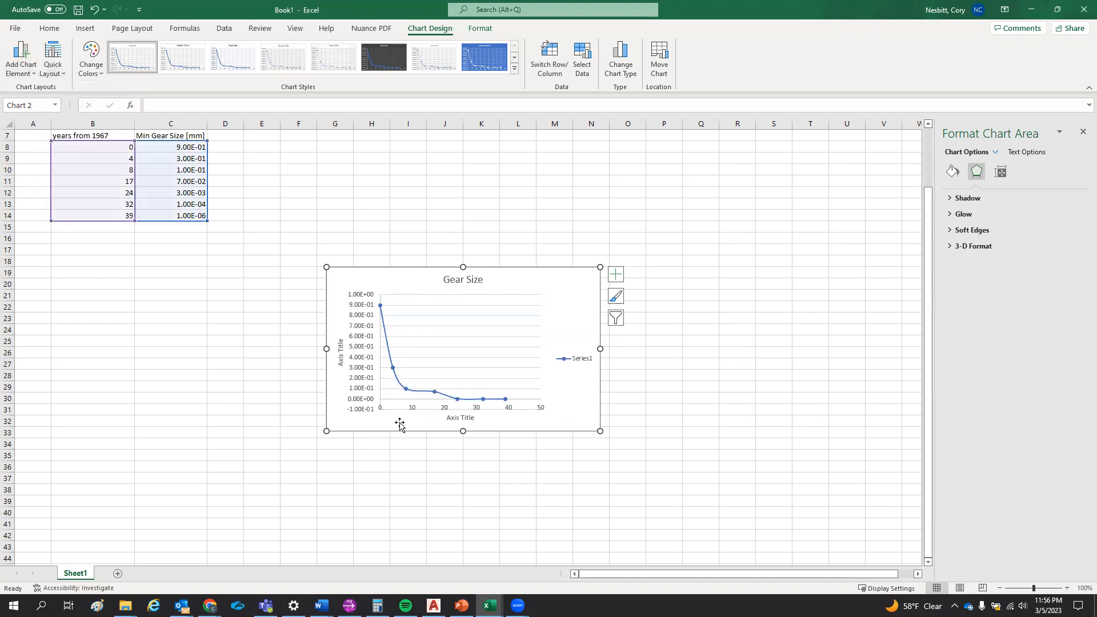
click(341, 360)
triple_click(341, 360)
double_click(342, 361)
triple_click(341, 361)
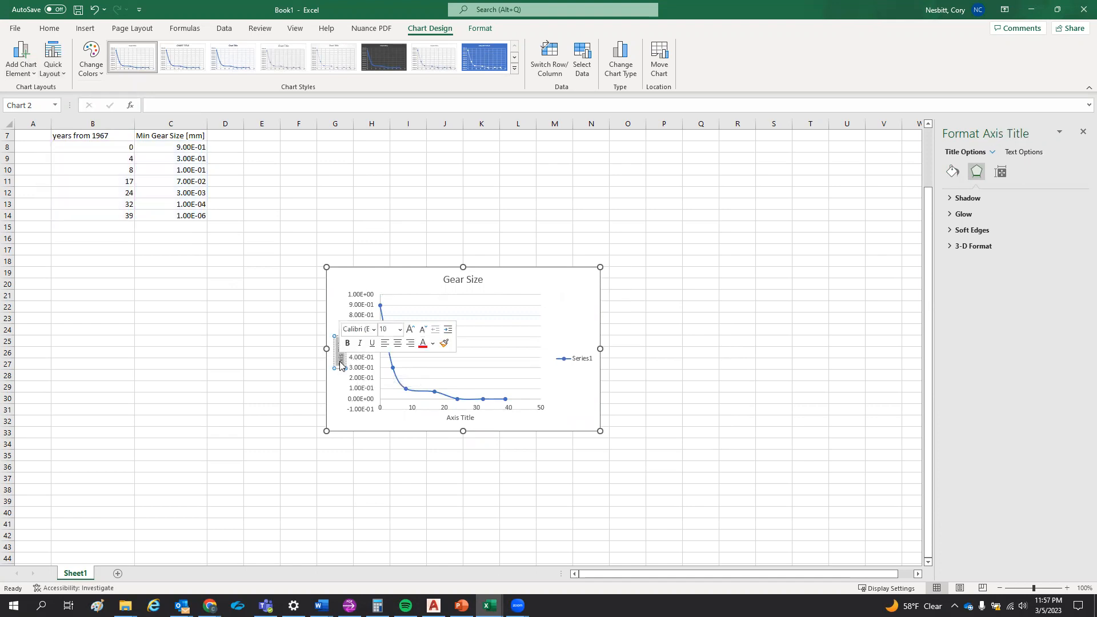
text(Gear)
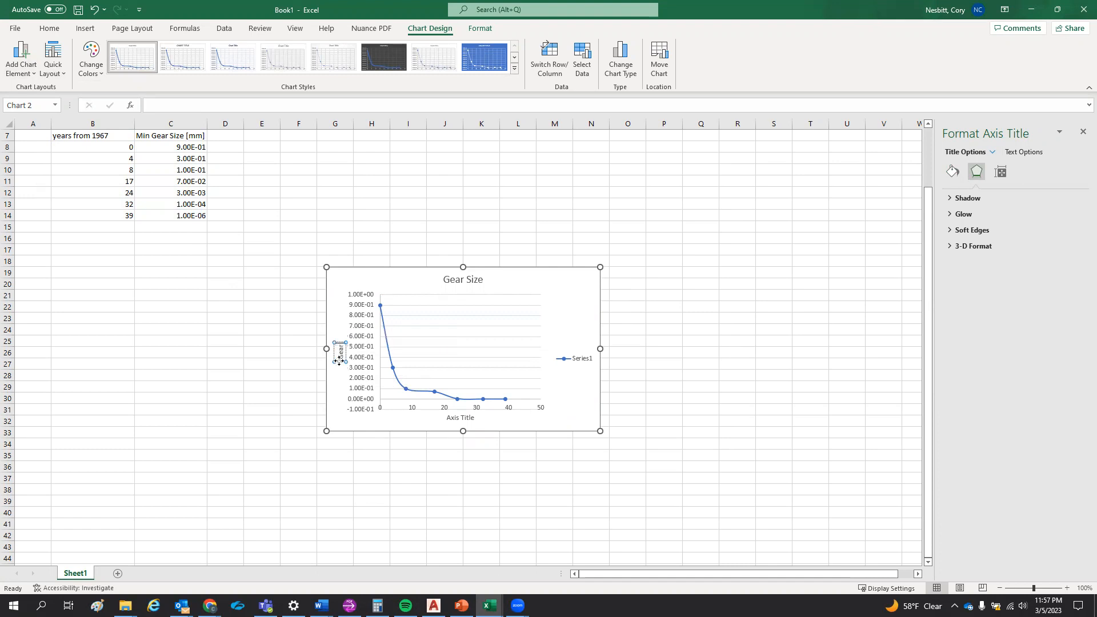
text( size)
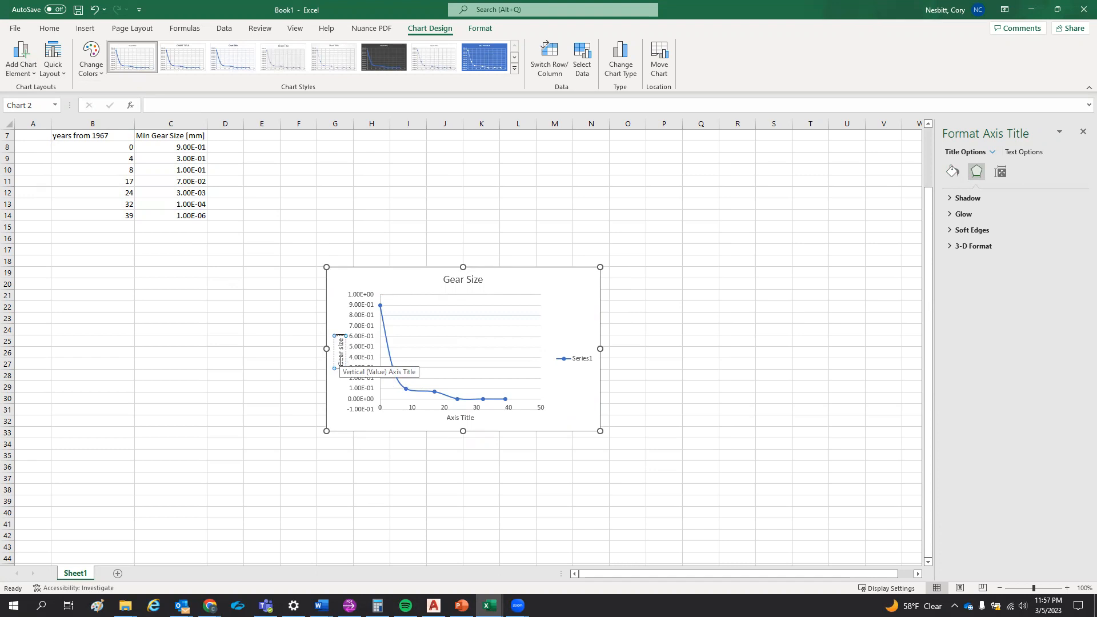
text( [mm])
Change the chart's horizontal axis title to "Time [years]"
click(464, 418)
click(466, 418)
double_click(467, 418)
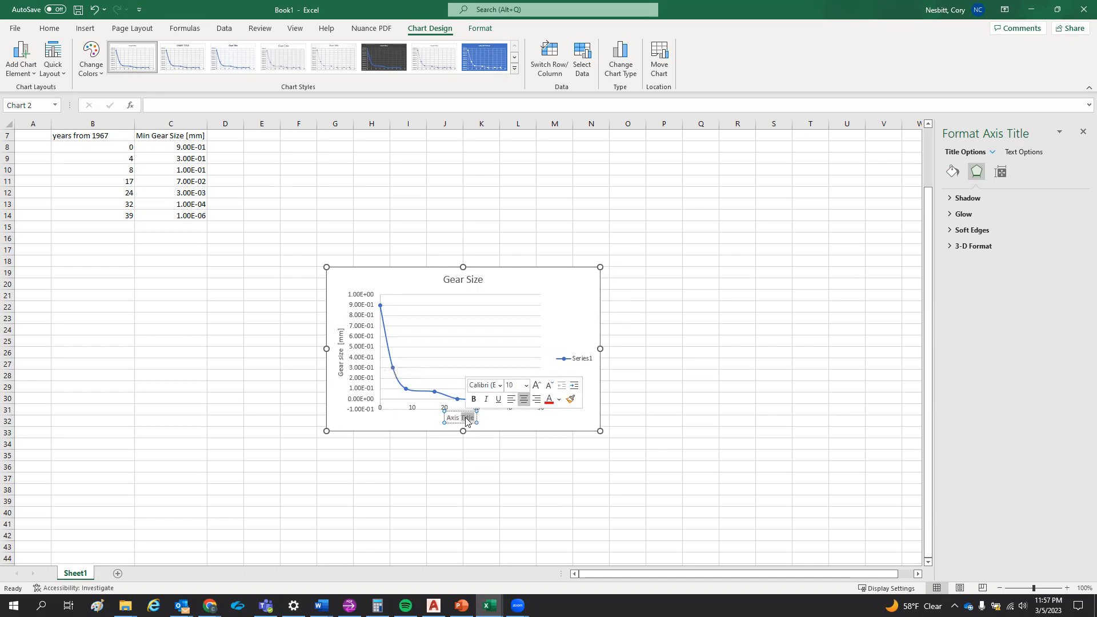
text(Ye)
key(BackSpace)
key(BackSpace)
key(BackSpace)
key(BackSpace)
key(BackSpace)
key(BackSpace)
key(BackSpace)
text(Time)
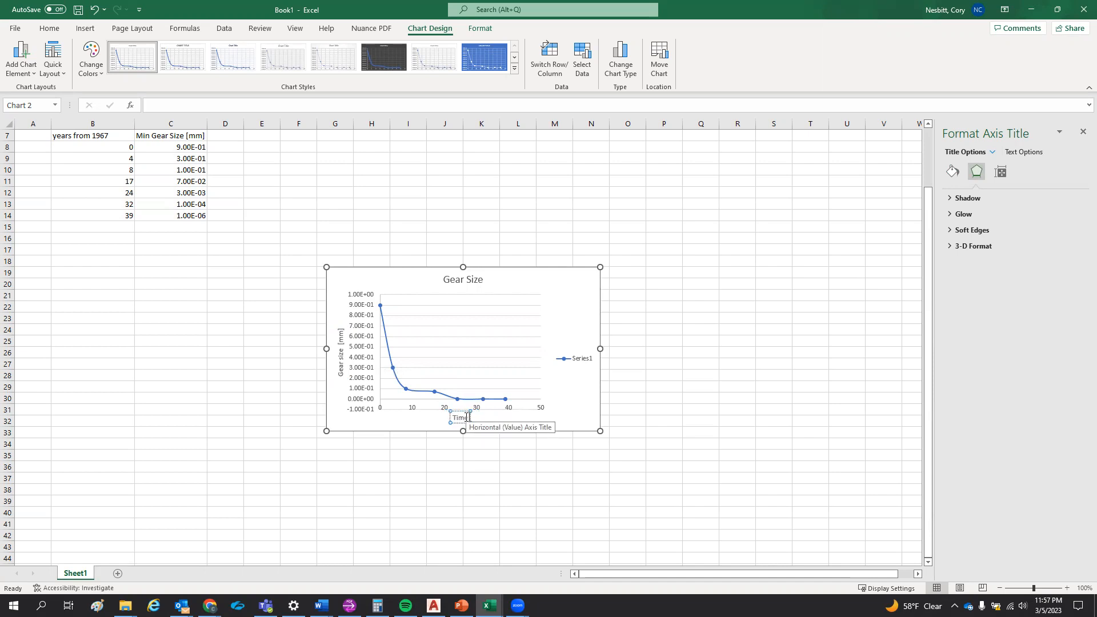
text( [years])
click(578, 416)
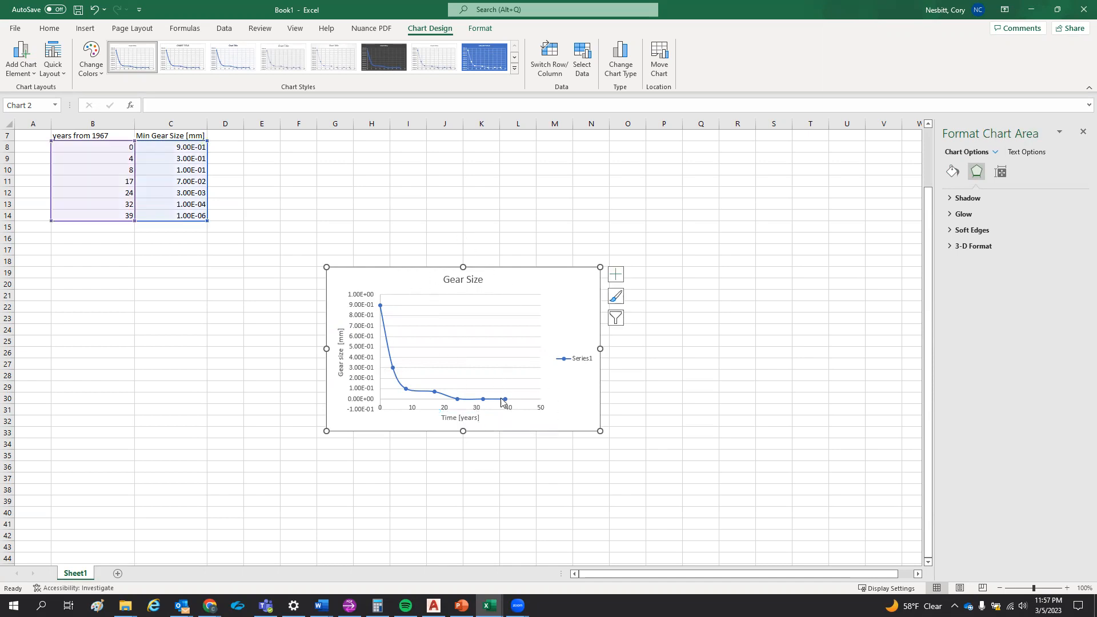
Add a trendline to the gear size data series and set its type to Logarithmic
click(423, 394)
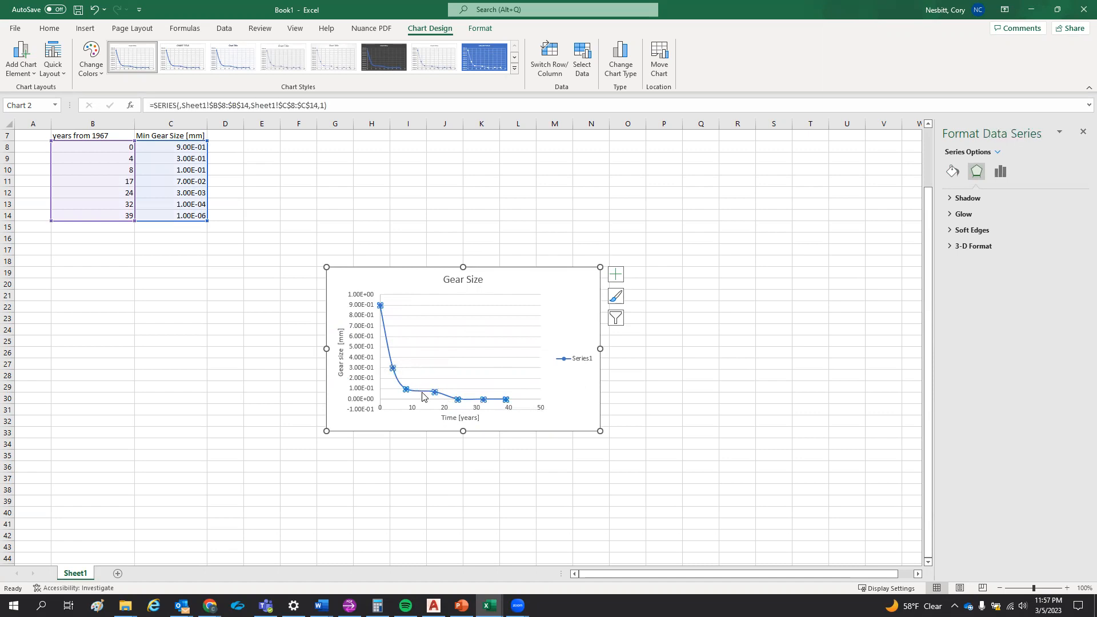
right_click(423, 396)
click(409, 462)
right_click(419, 395)
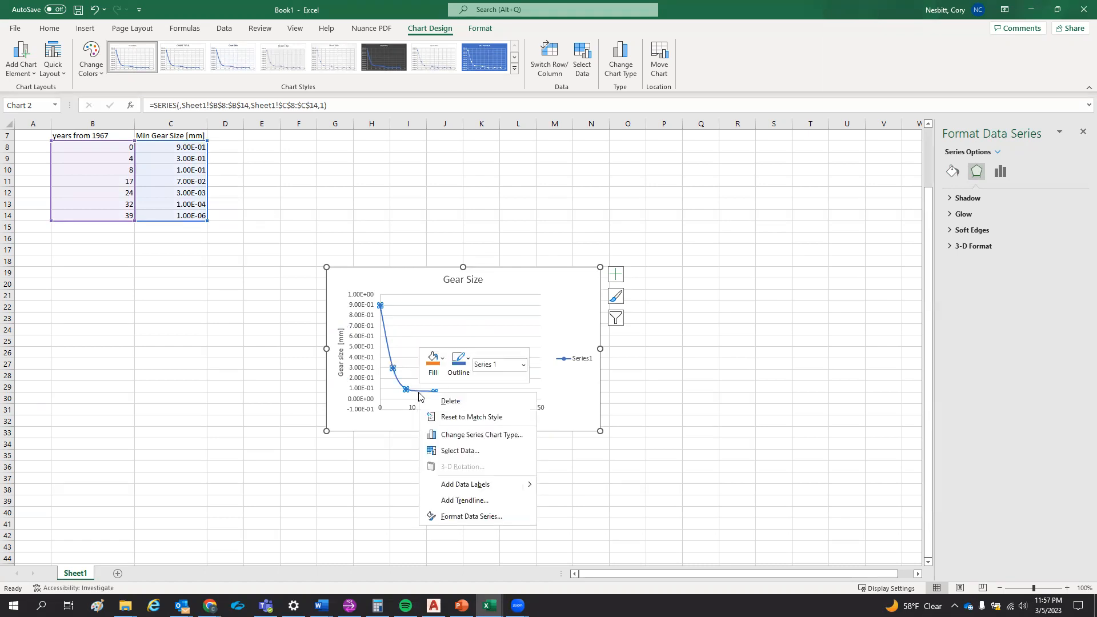
click(478, 506)
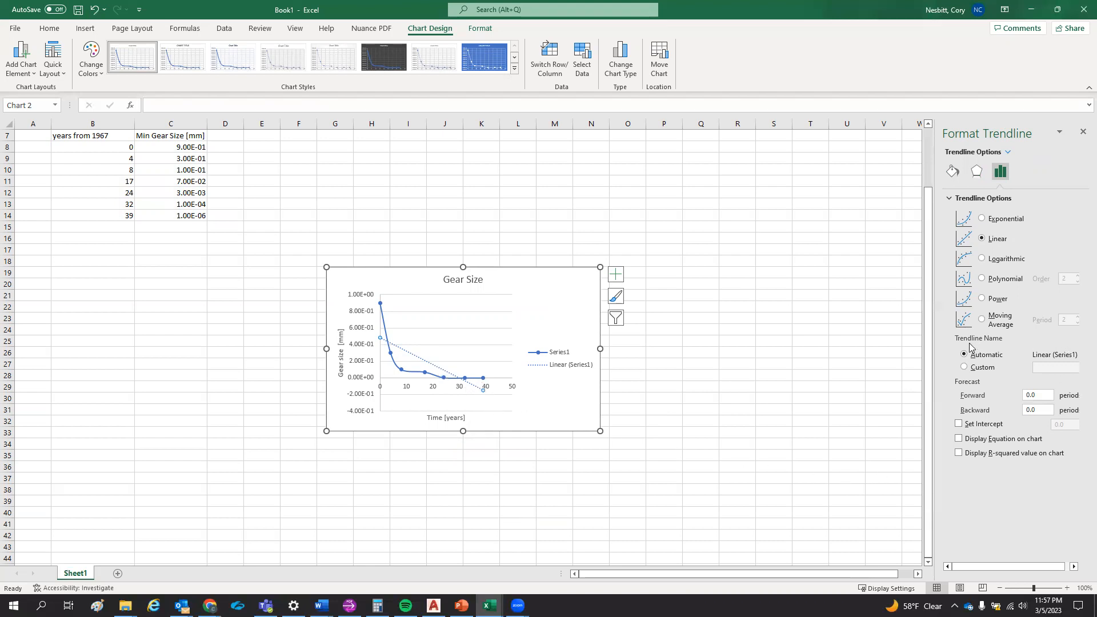
click(983, 259)
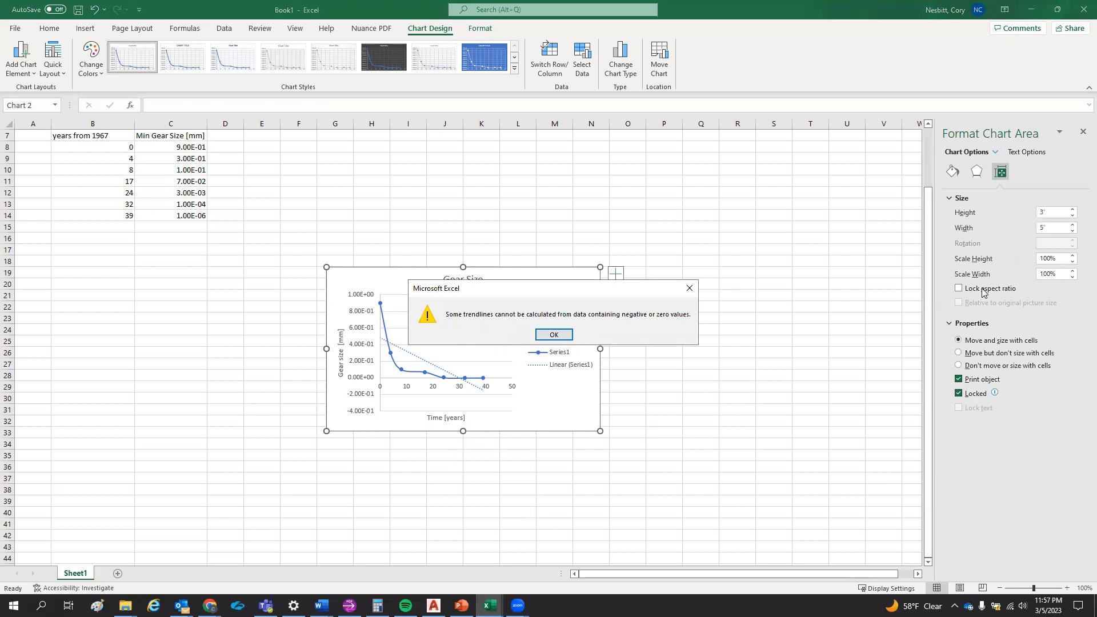
click(553, 335)
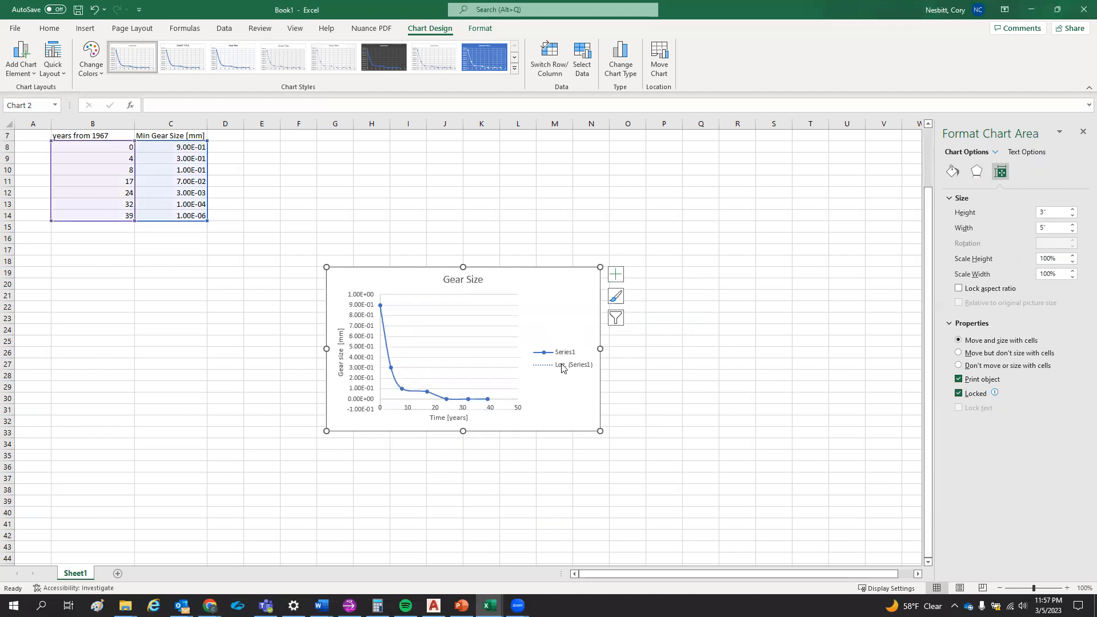
Add a second trendline to the gear size series, try Exponential before setting it to Linear, and display its equation above the curve
click(413, 395)
click(414, 392)
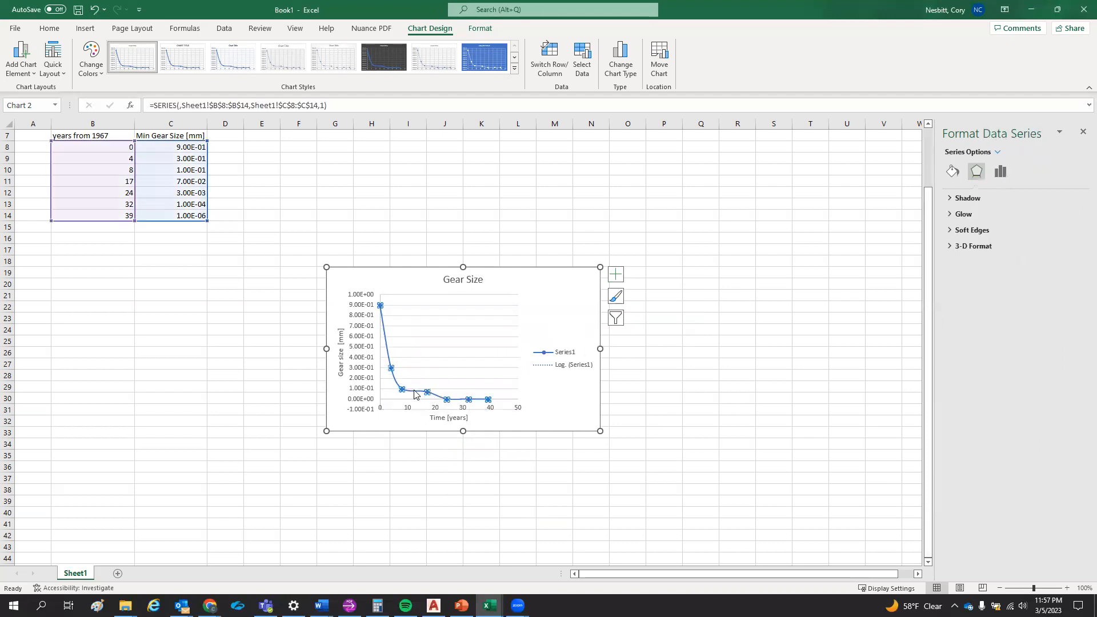
right_click(415, 394)
click(461, 498)
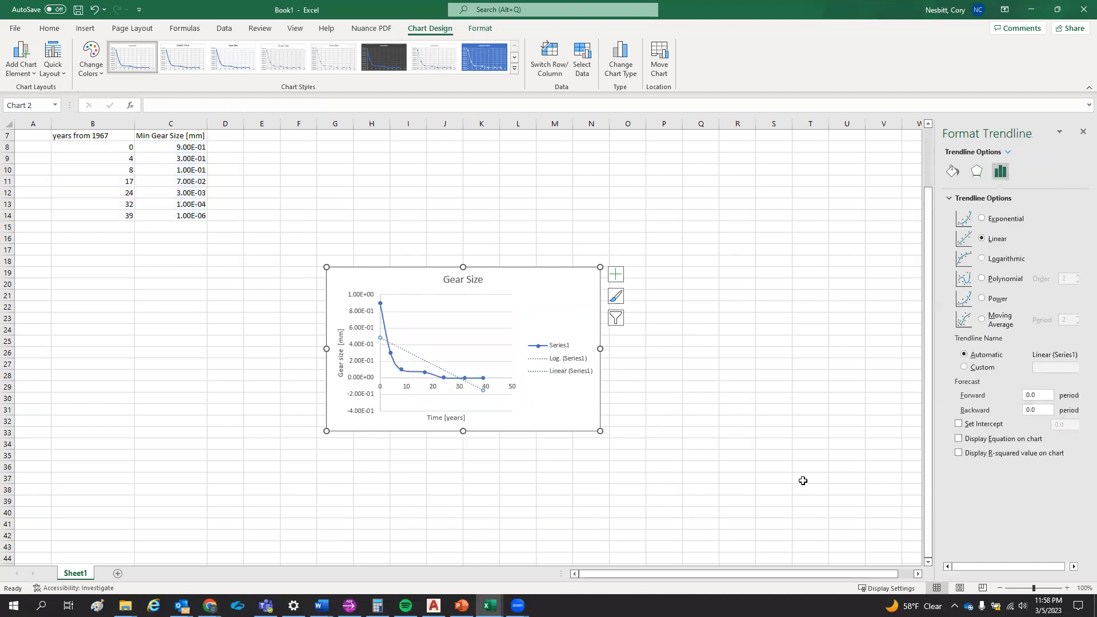
click(982, 219)
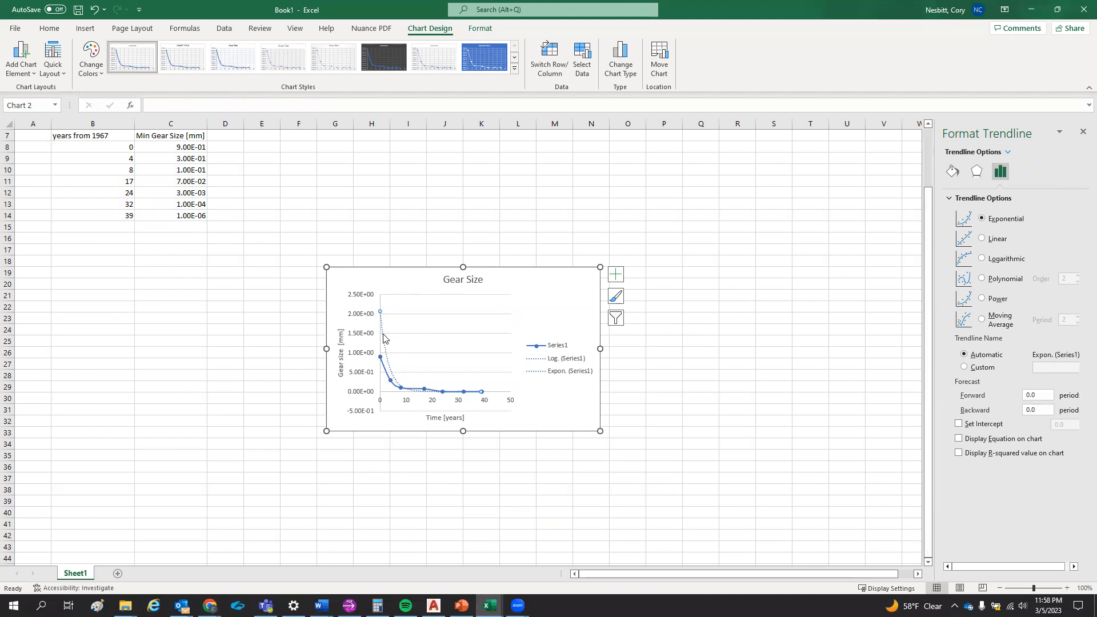
click(981, 240)
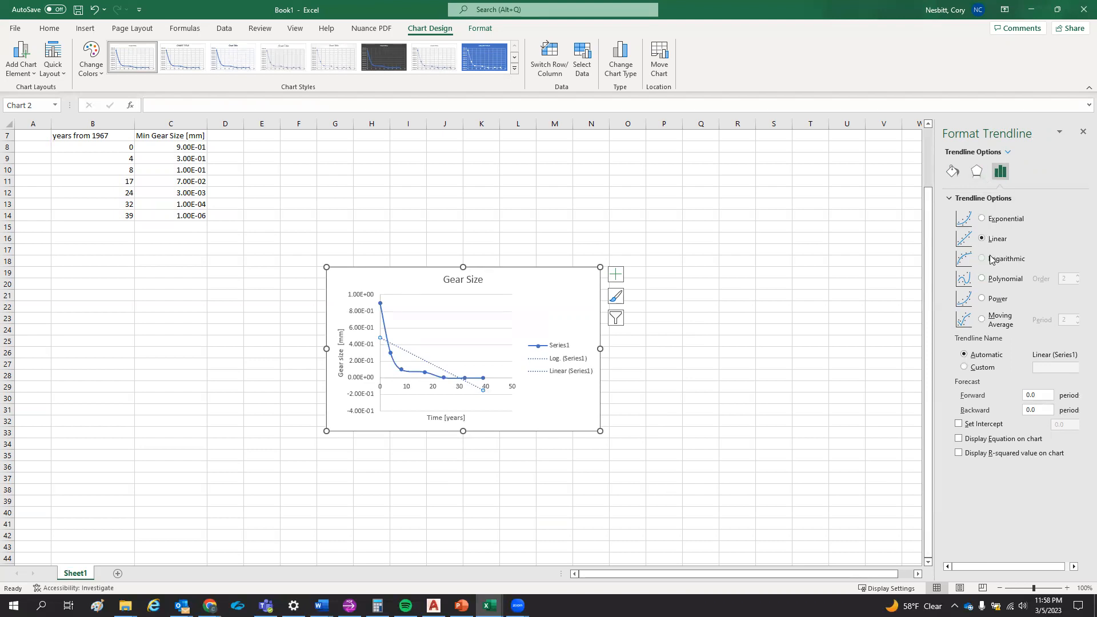
click(959, 438)
drag(450, 385, 477, 306)
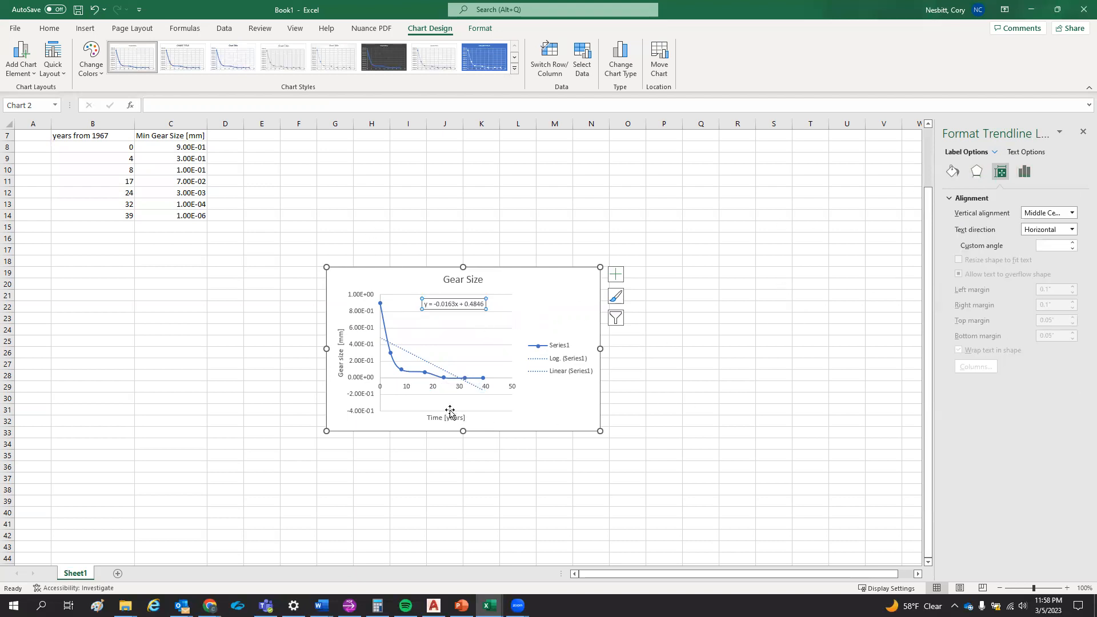
Add another Linear trendline to the gear size series and delete the logarithmic trendline's entry from the legend
right_click(432, 378)
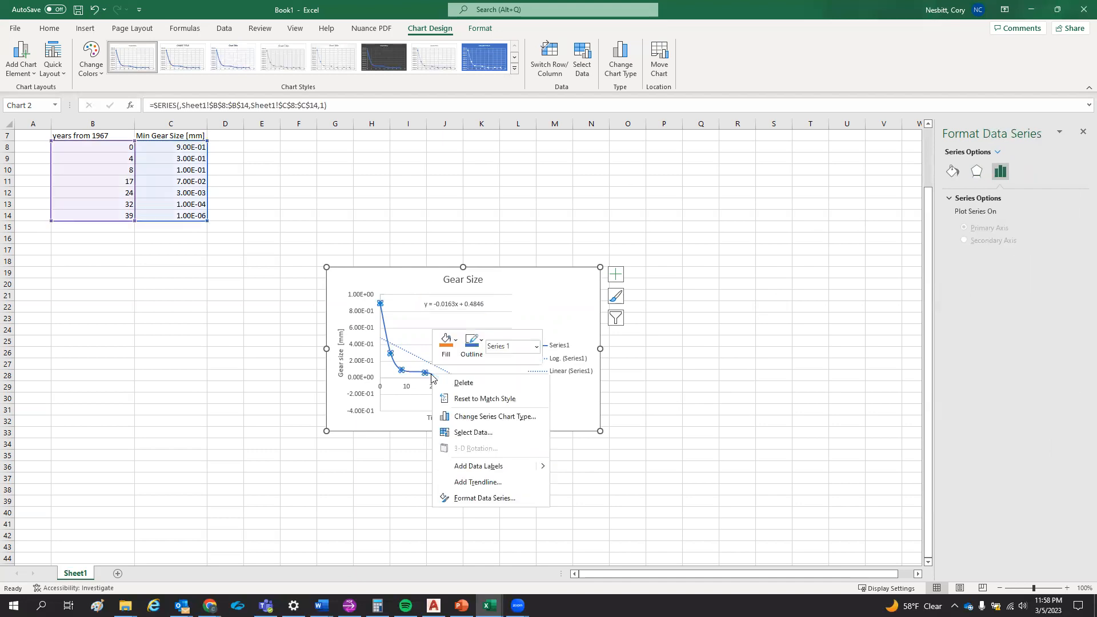
click(457, 482)
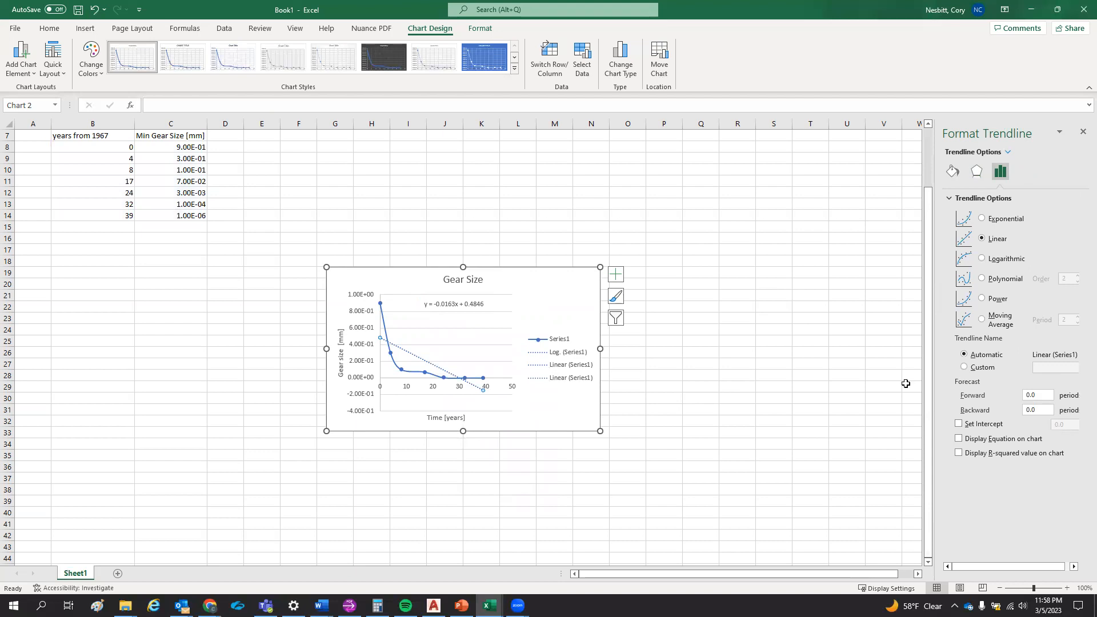
click(569, 380)
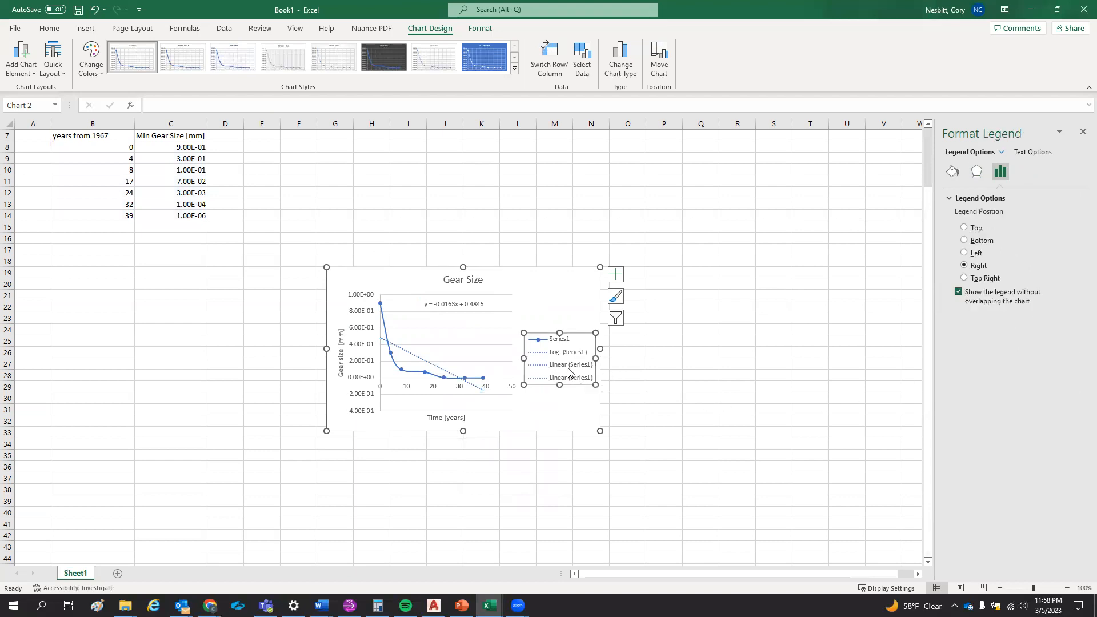
click(569, 356)
key(Delete)
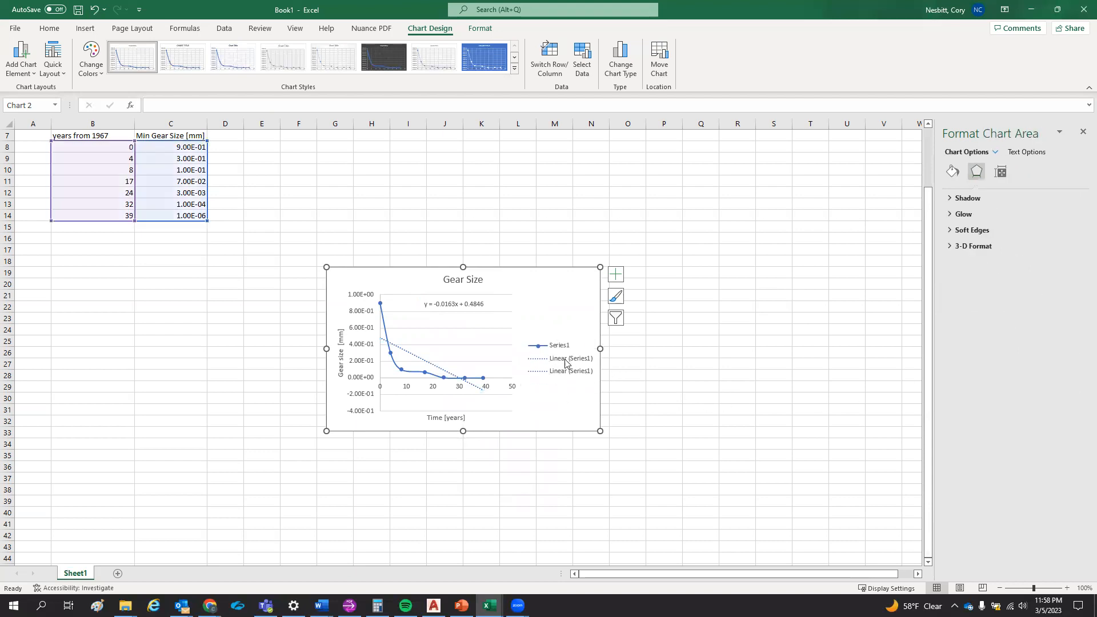
click(580, 373)
key(Delete)
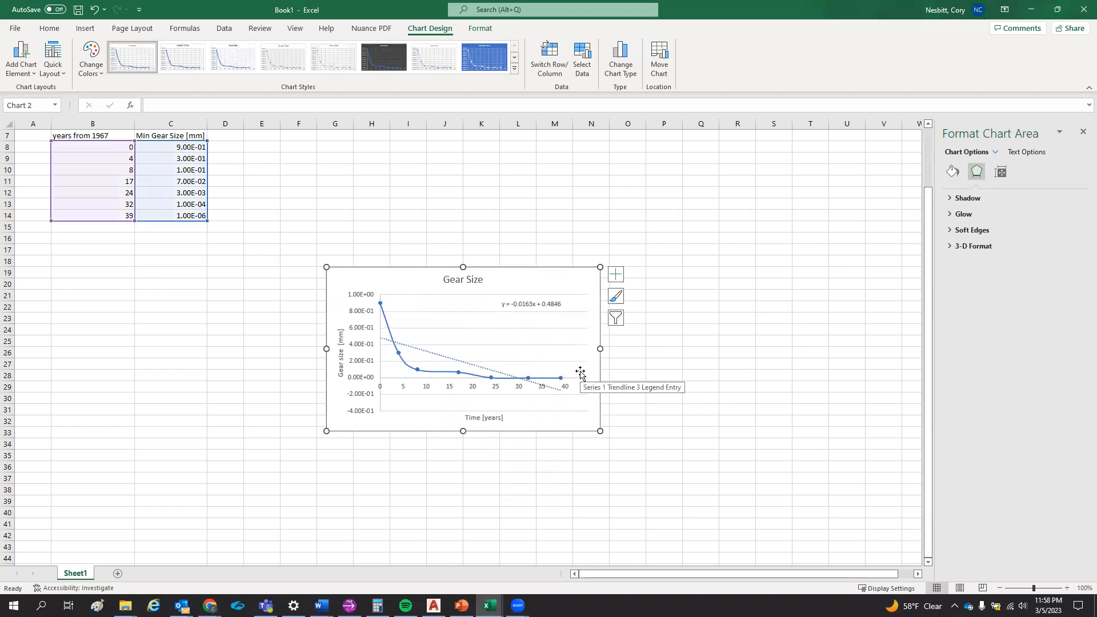
key(ctrl+z)
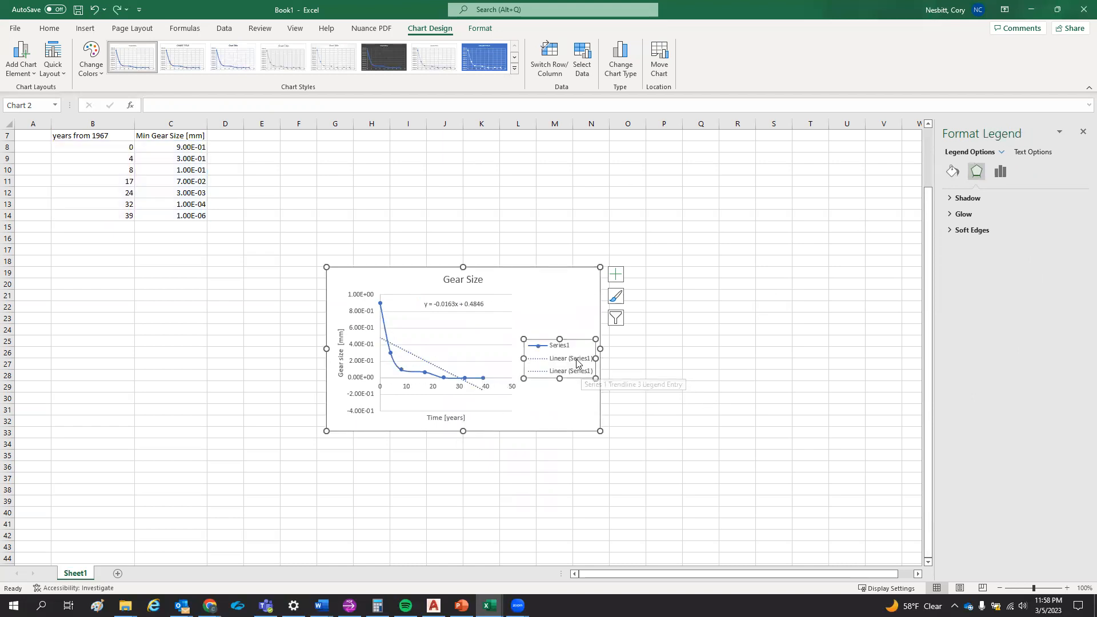
Delete the duplicate Linear (Series1) entry from the chart legend and select the remaining Linear entry
click(577, 372)
key(Delete)
click(572, 369)
click(571, 369)
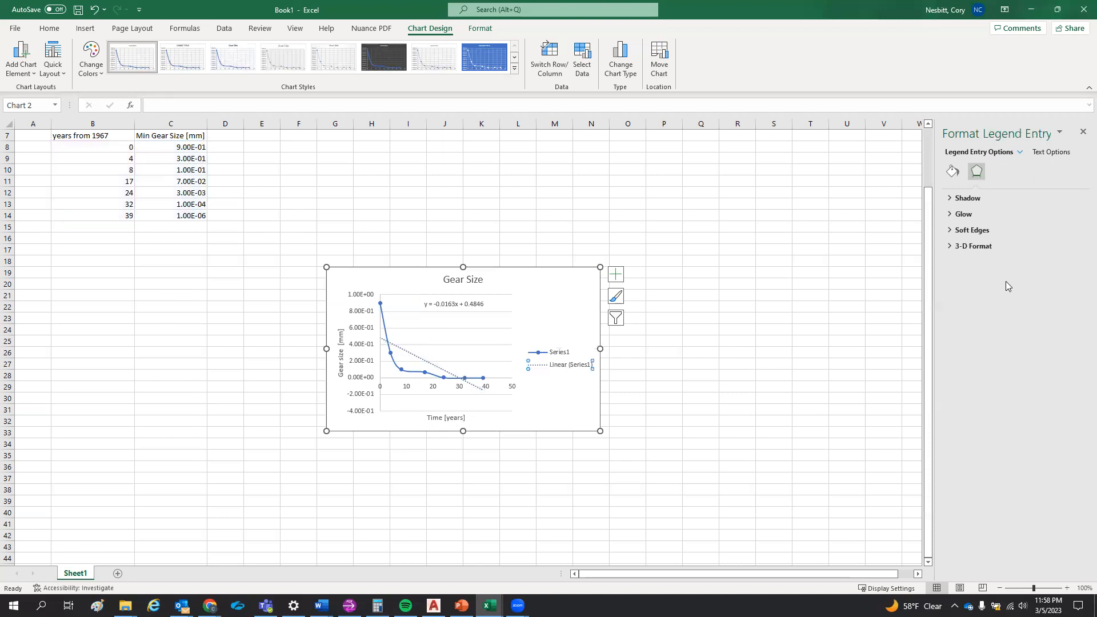
Examine the formatting options of the Linear legend entry, Series 1 Trendline 2 and its equation label
click(950, 198)
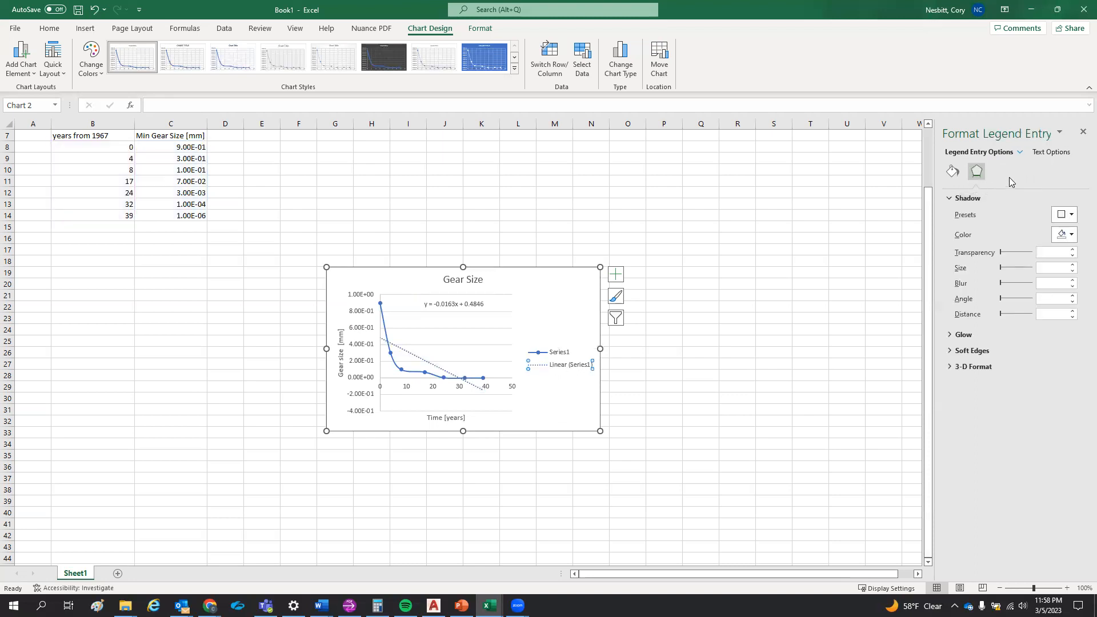
click(1013, 153)
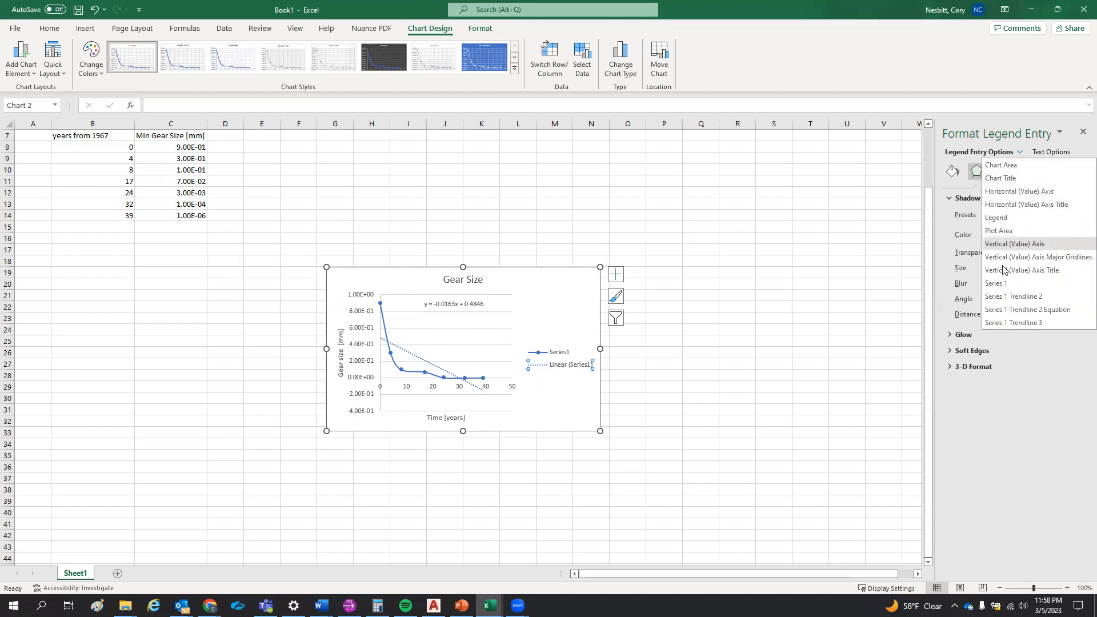
click(1011, 299)
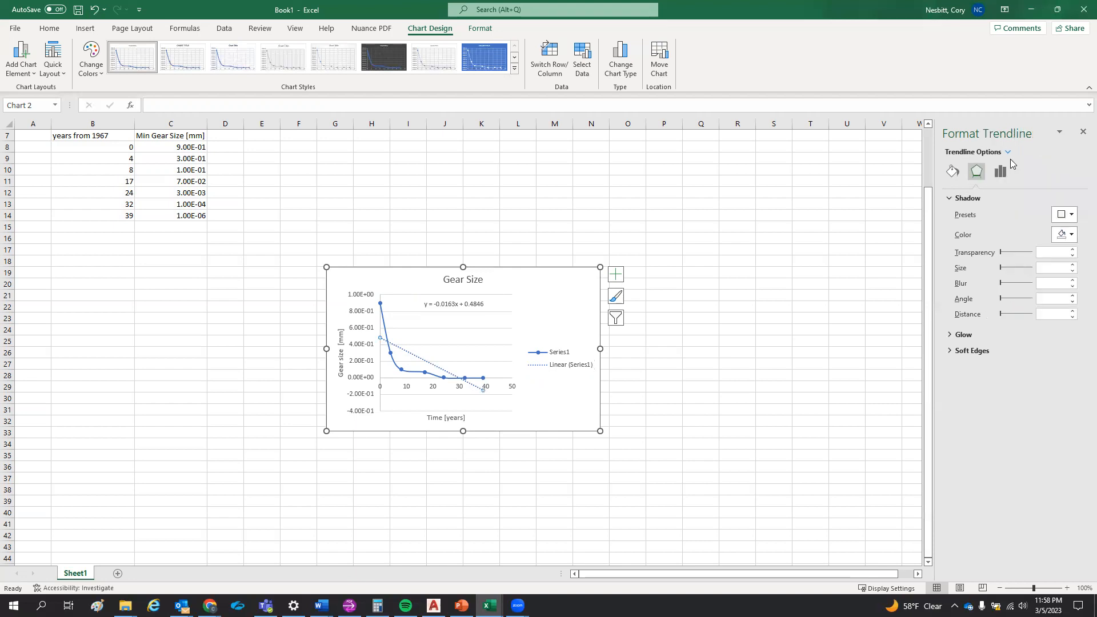
click(1008, 153)
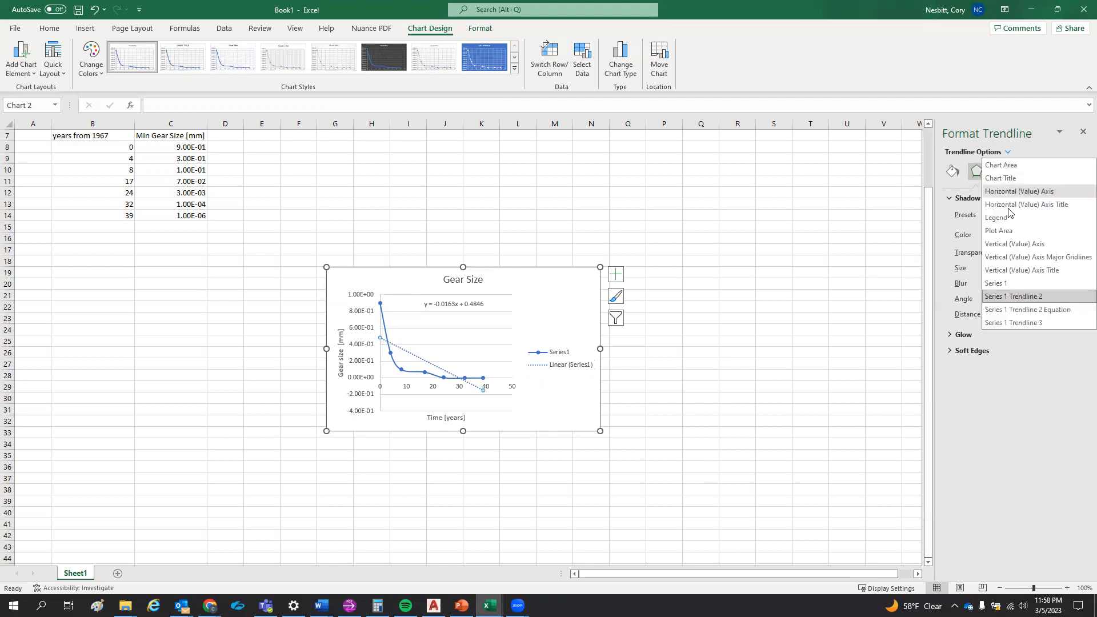
click(1022, 311)
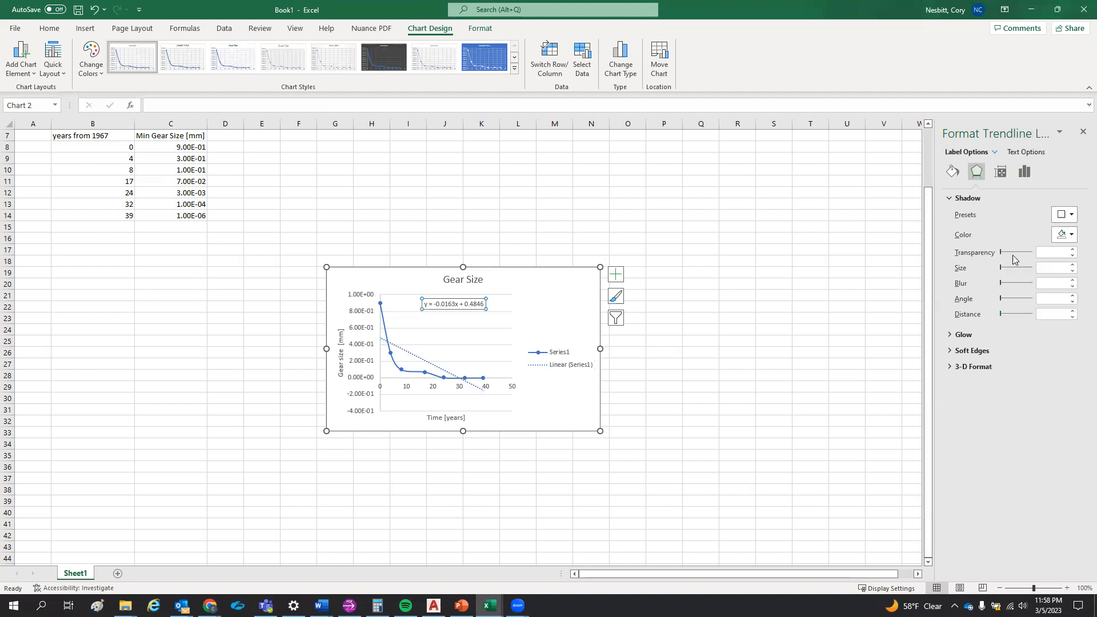
click(1006, 173)
click(1024, 172)
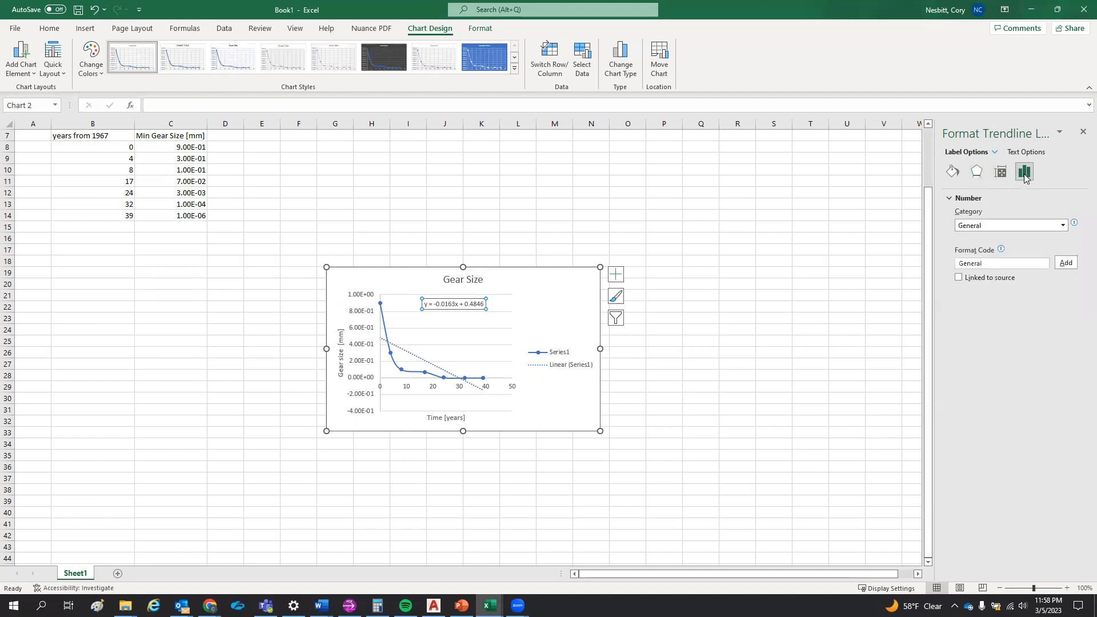
click(954, 173)
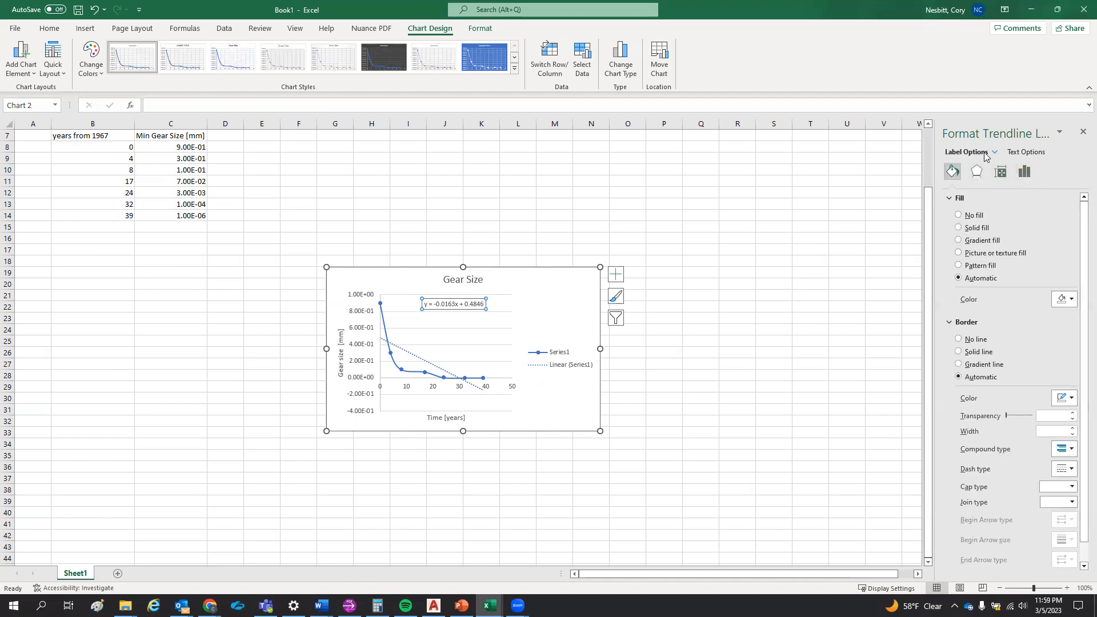
click(994, 153)
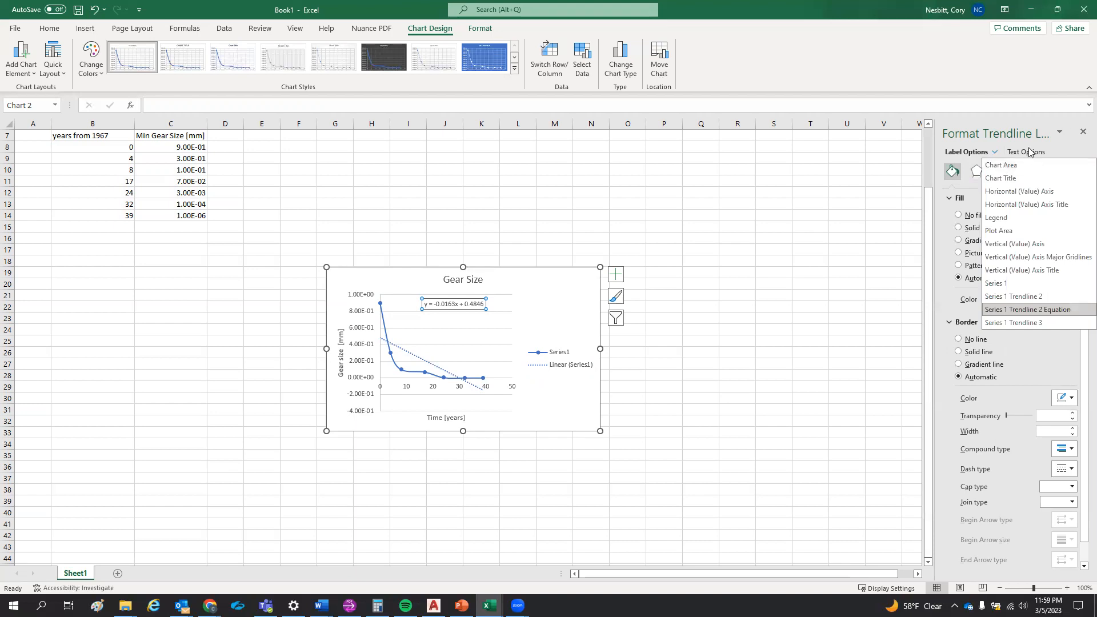
click(1060, 133)
click(1061, 135)
click(1060, 137)
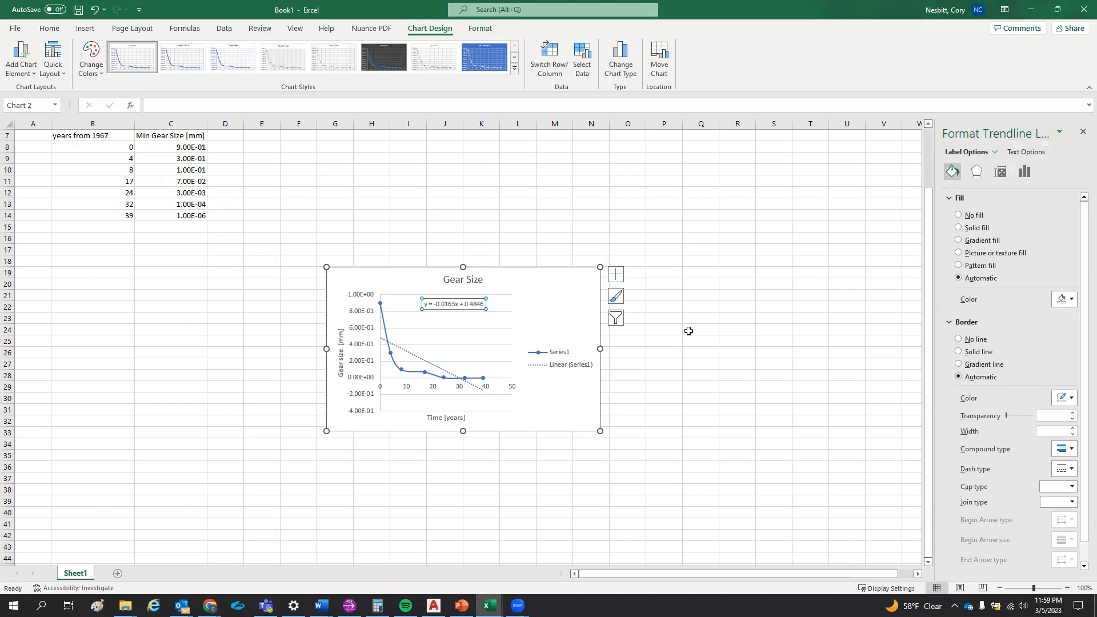
drag(699, 400, 698, 410)
Display the R-squared value for the linear trendline and place it directly below the trendline equation
click(421, 362)
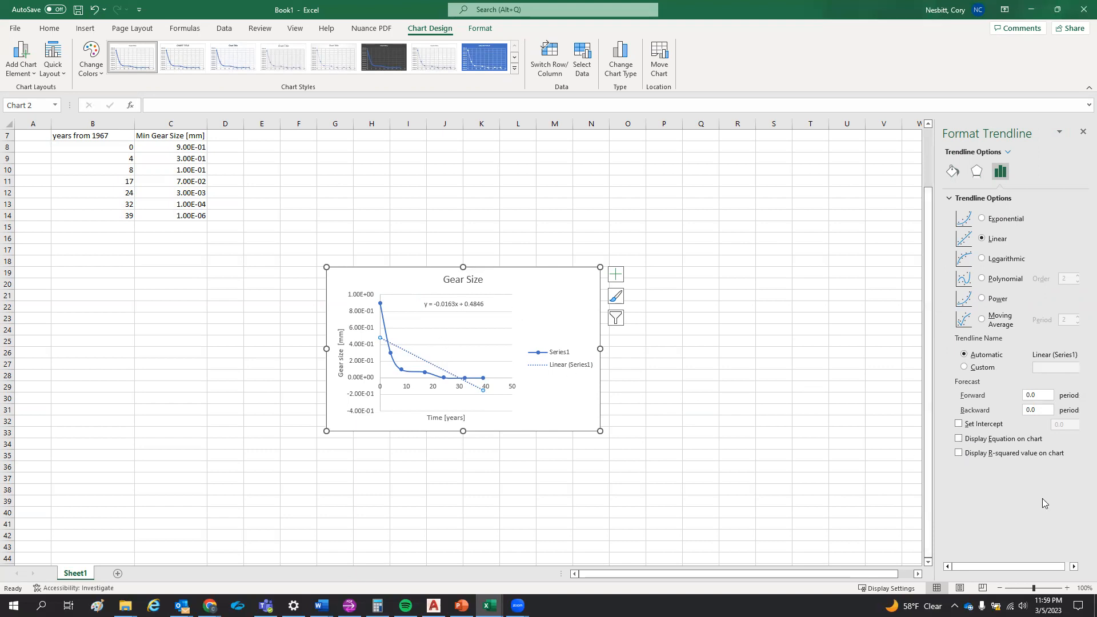
click(959, 452)
drag(460, 390, 440, 321)
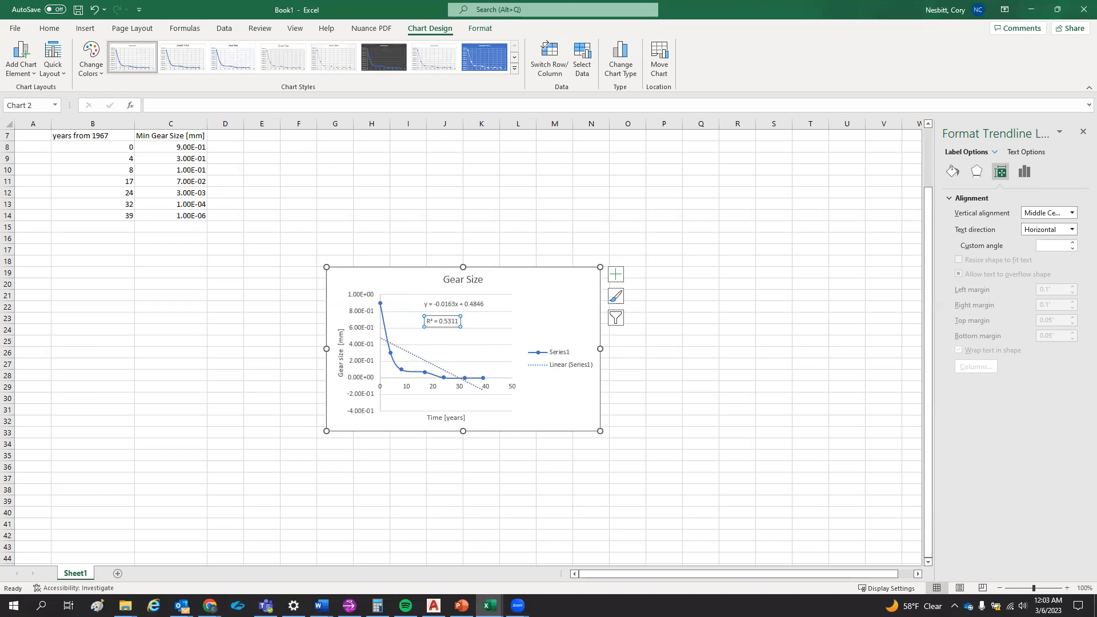
click(713, 281)
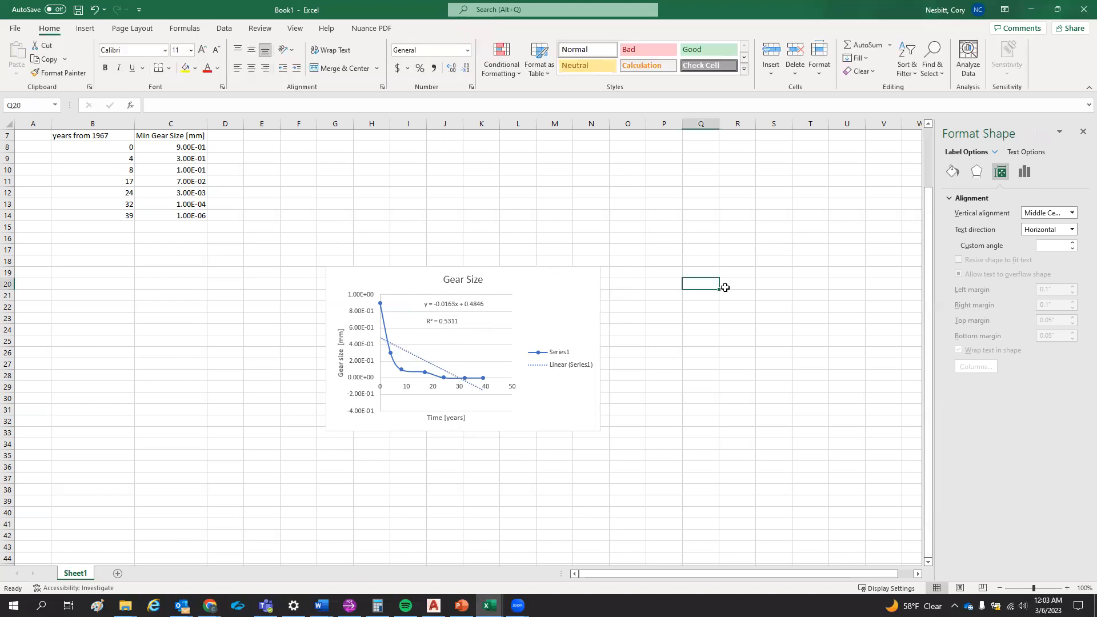